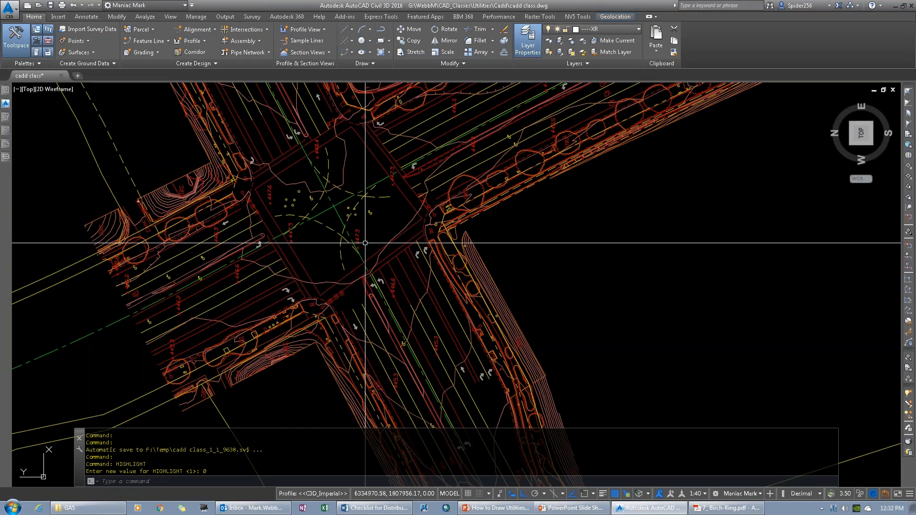
Step: Switch to Acrobat Reader and examine the Birch Rd utility map in 7_ Birch-Ring.pdf, followed by 5- Olympic Pkwy.pdf
left_click(738, 509)
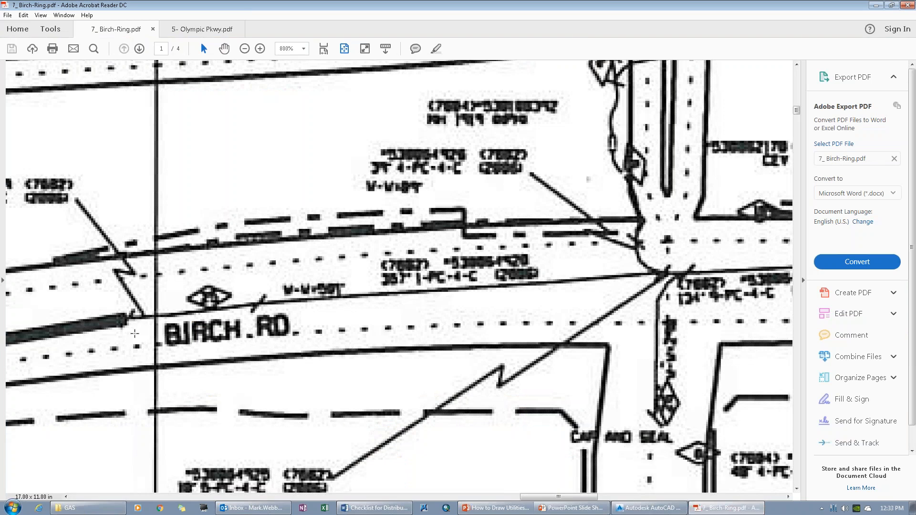
left_click(147, 343)
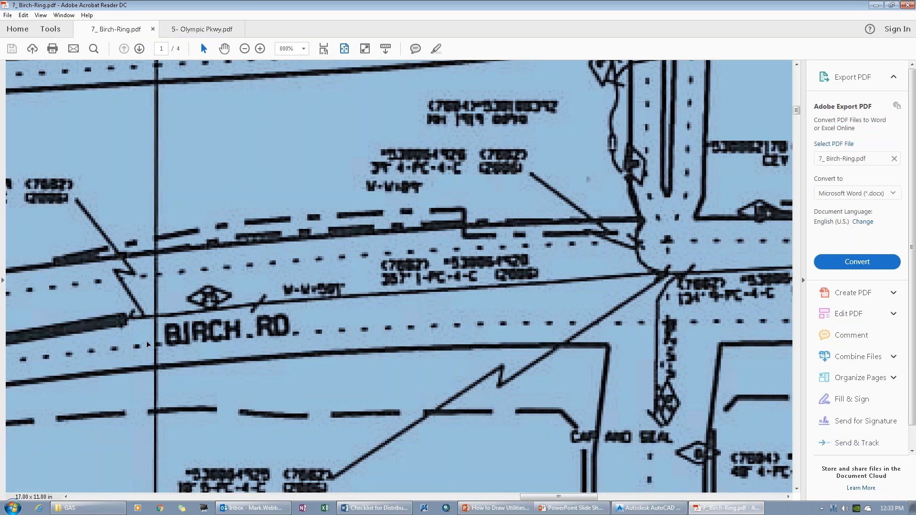
left_click(139, 336)
left_click_drag(138, 336, 193, 327)
left_click(169, 332)
right_click(126, 333)
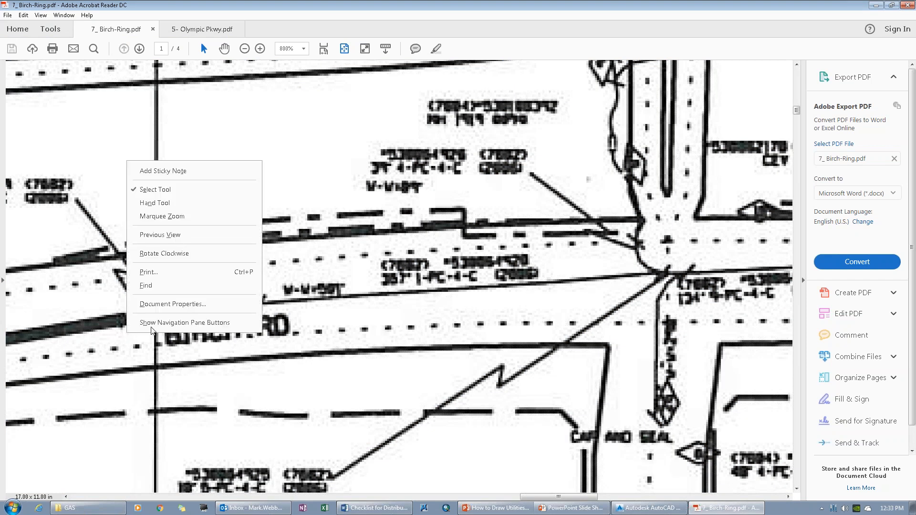
key("Escape")
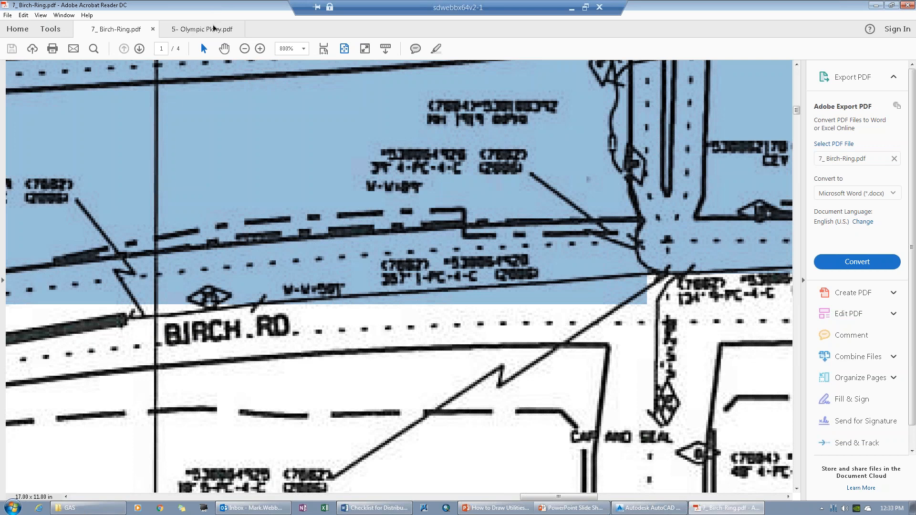
left_click(202, 29)
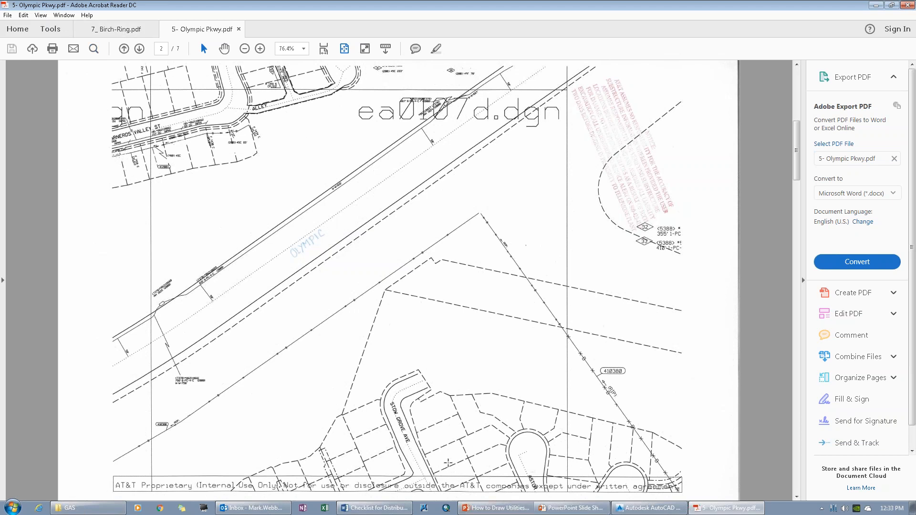
Step: Switch to AutoCAD Civil 3D and reload the All_points external reference in the cadd class drawing
left_click(663, 509)
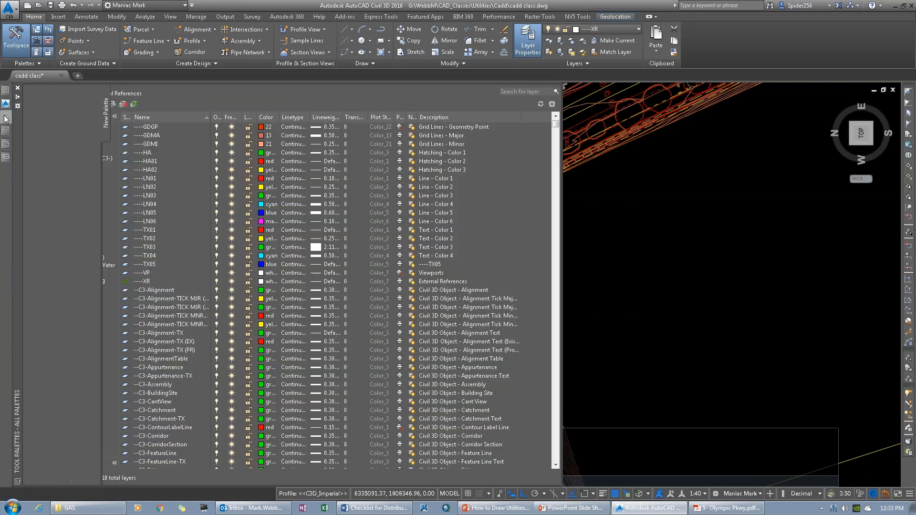
mouse_move(5, 118)
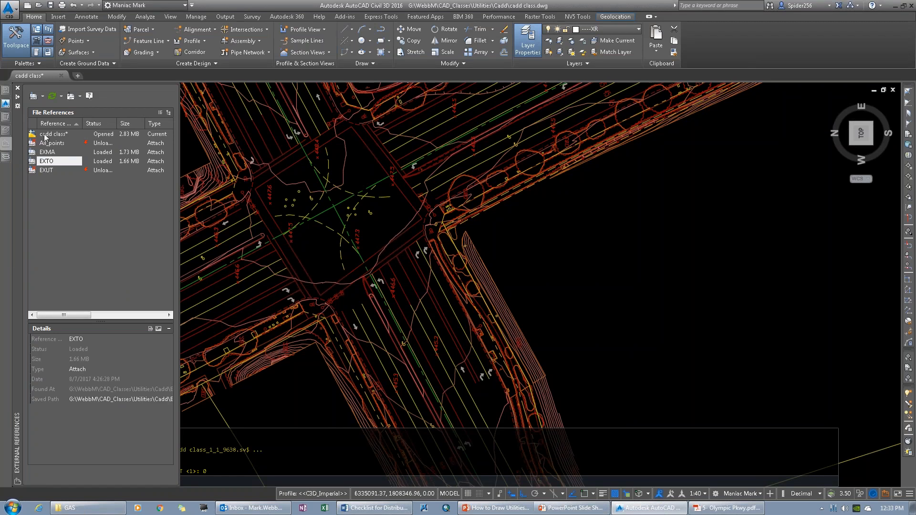
left_click(54, 143)
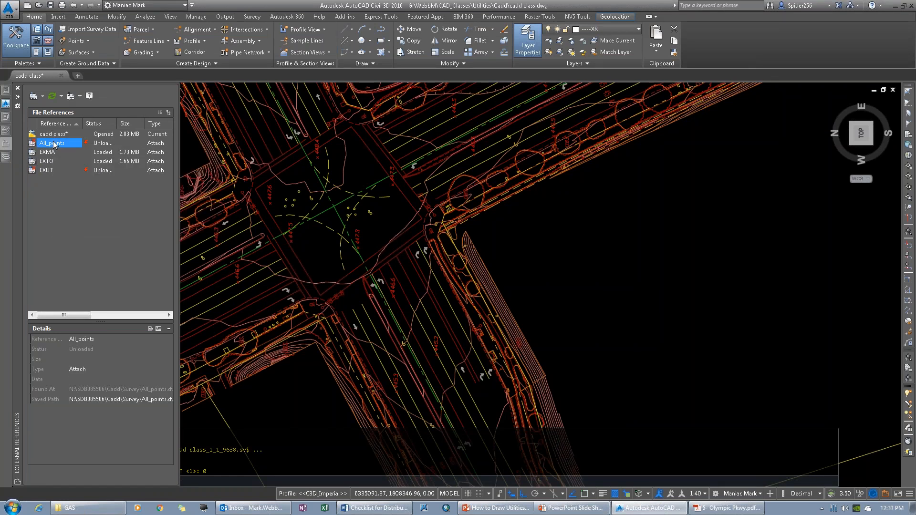
right_click(56, 143)
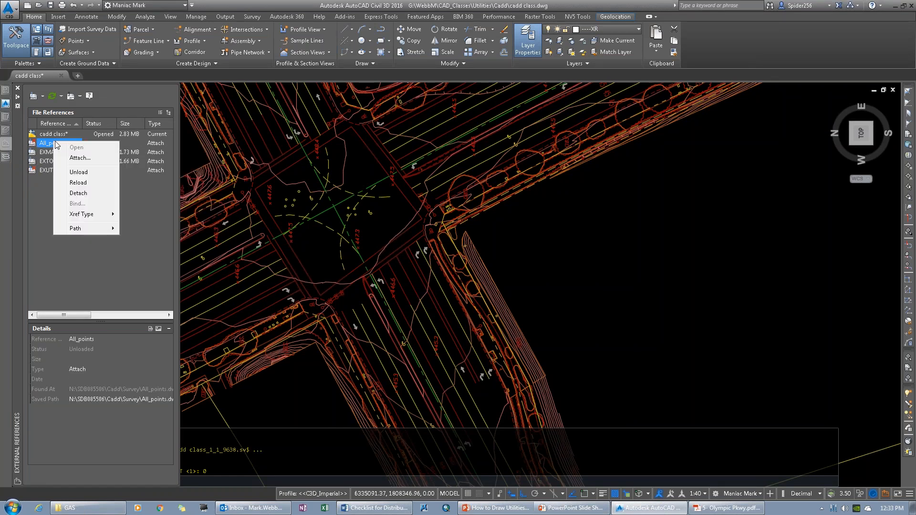
left_click(78, 183)
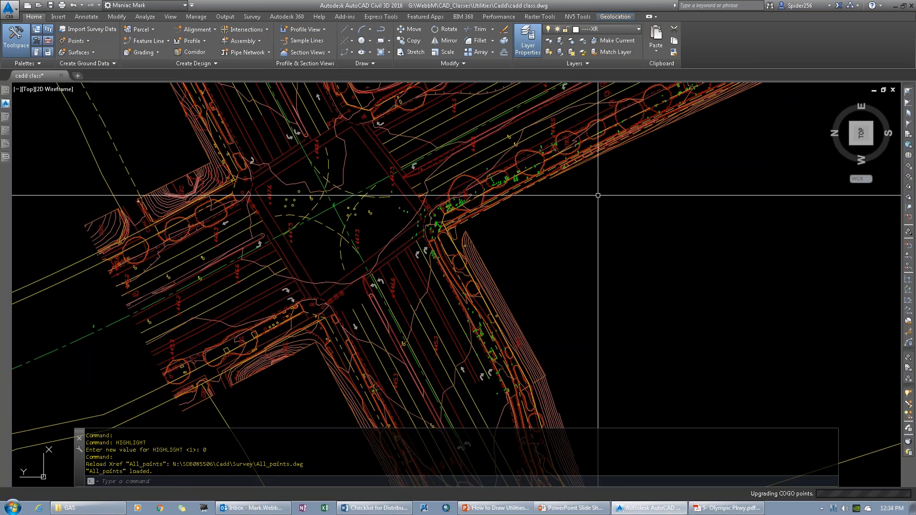
Step: Switch to Windows Explorer and open 20140321_Telegraph NAR.pdf from the SDB085506 project's Survey\Office Data folder
left_click(69, 507)
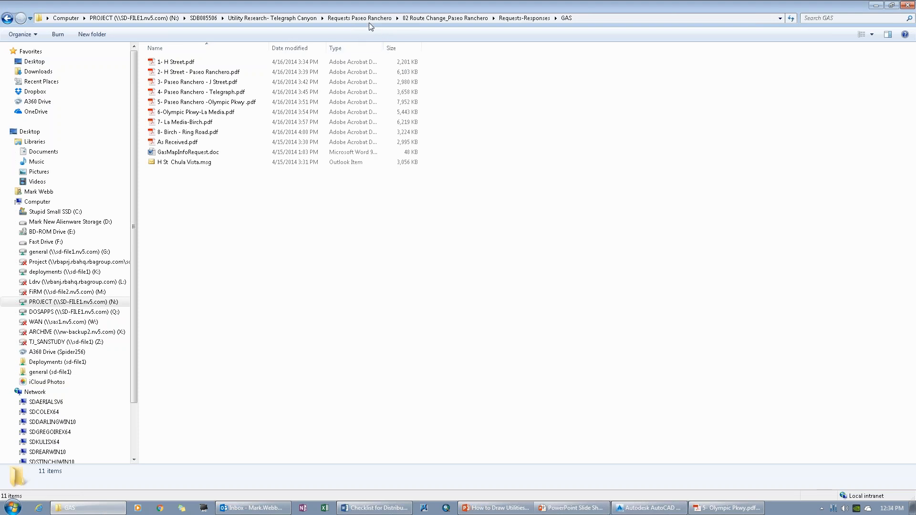
left_click(264, 19)
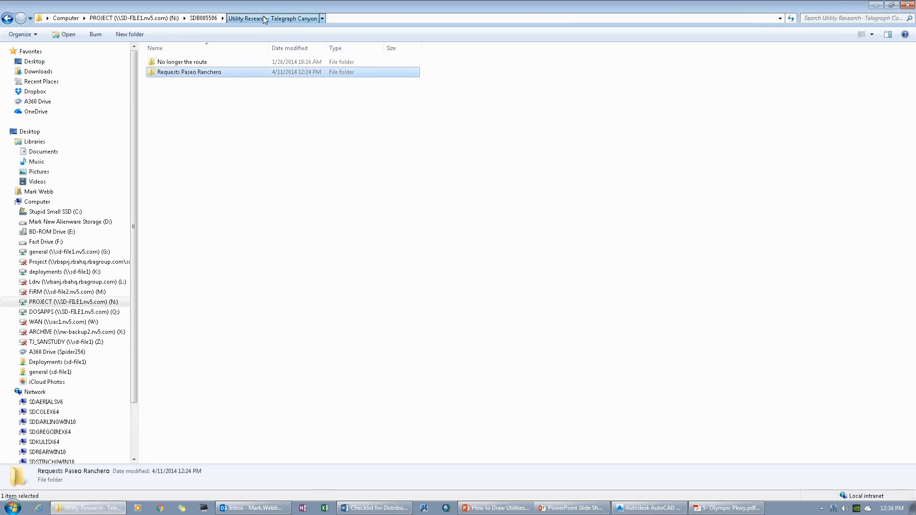
left_click(206, 19)
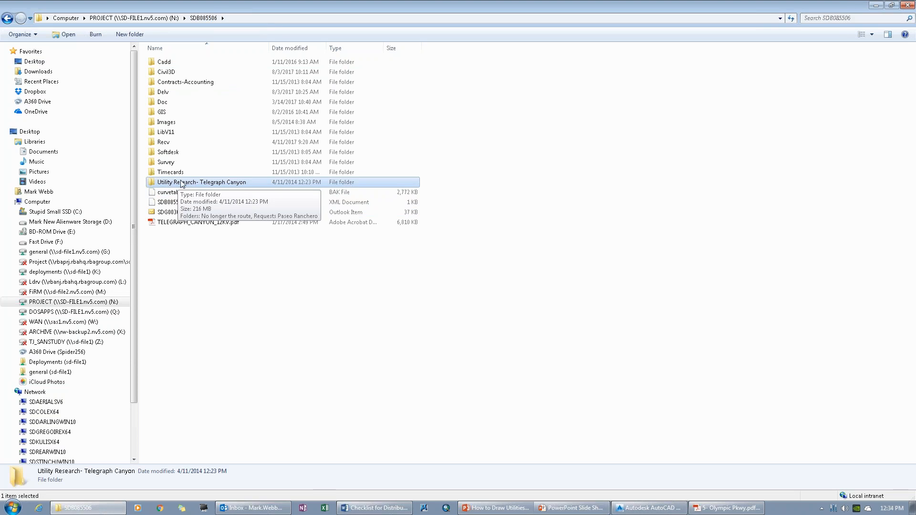
double_click(169, 163)
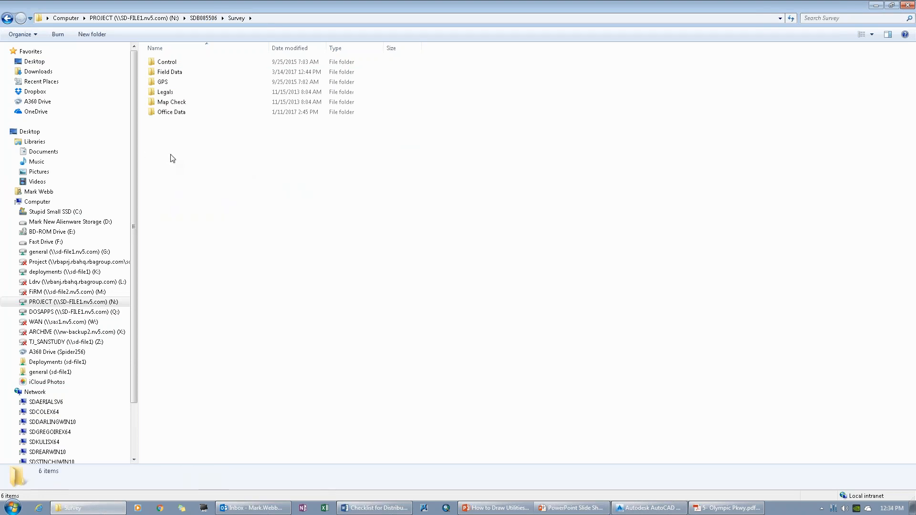
double_click(172, 114)
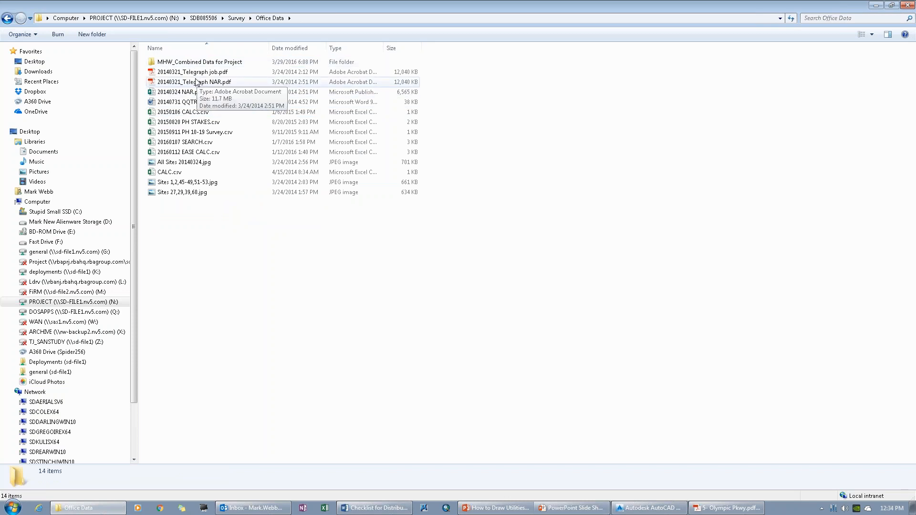
double_click(197, 82)
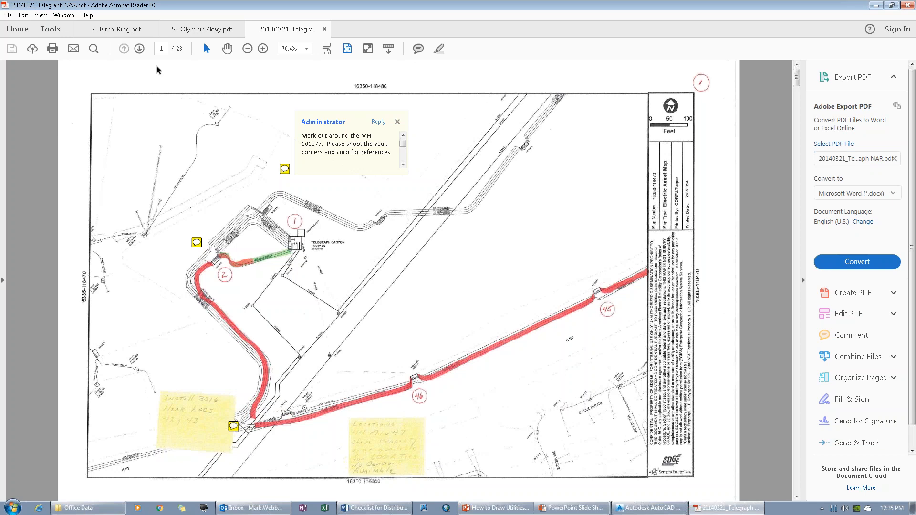
Step: Page forward to sheet 5 of the Telegraph NAR markup and open the comment near location 53
left_click(139, 50)
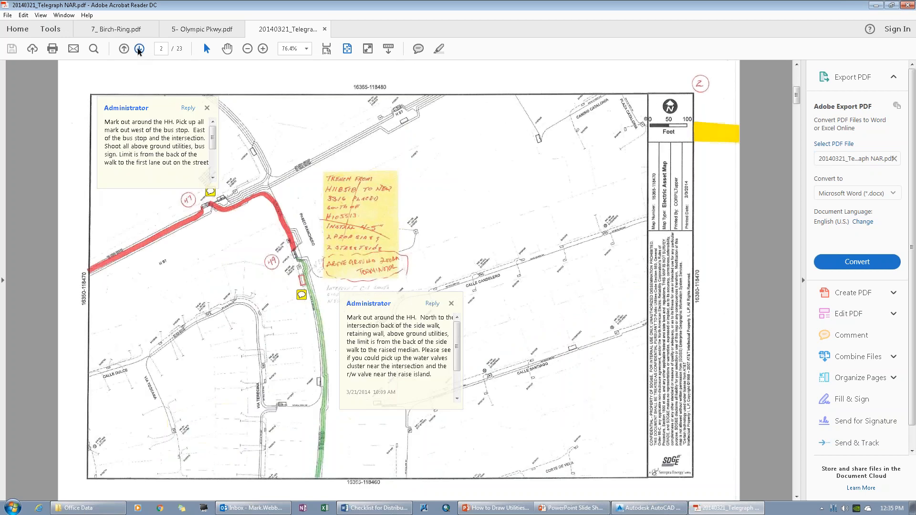
left_click(139, 49)
left_click(139, 50)
left_click(139, 50)
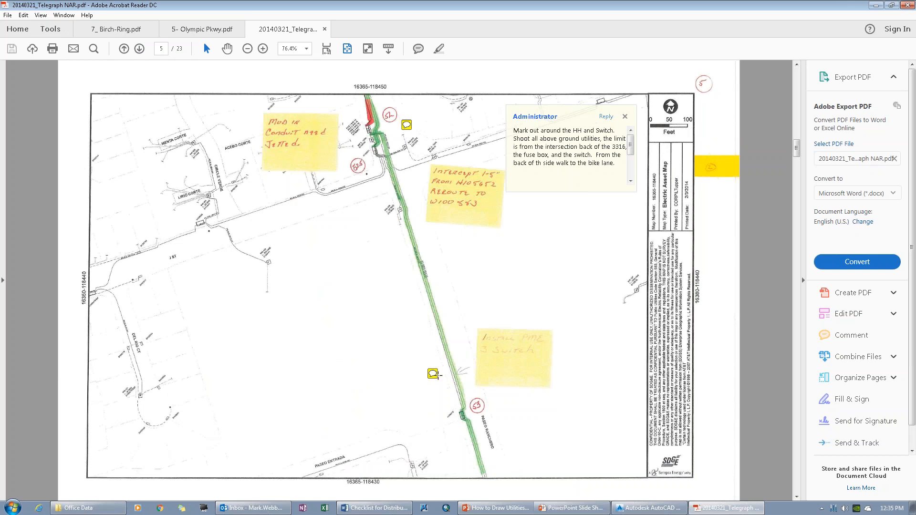
mouse_move(434, 377)
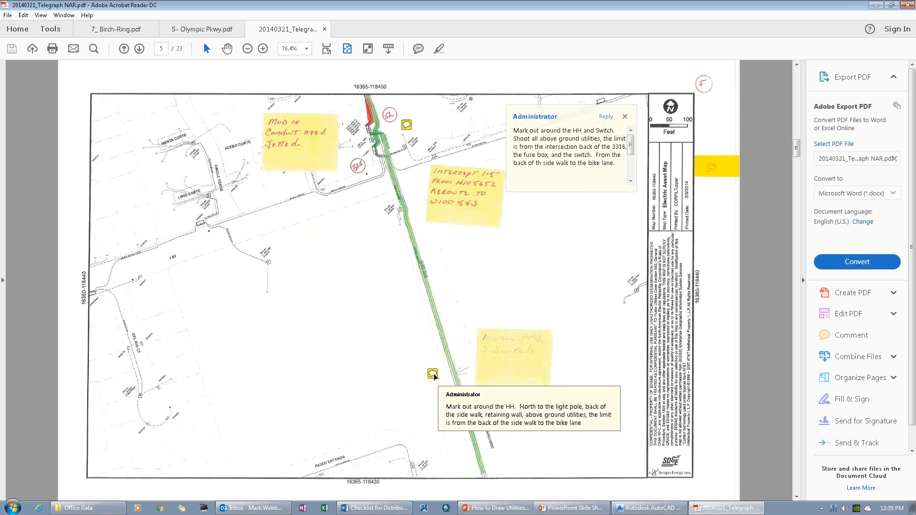
left_click(433, 375)
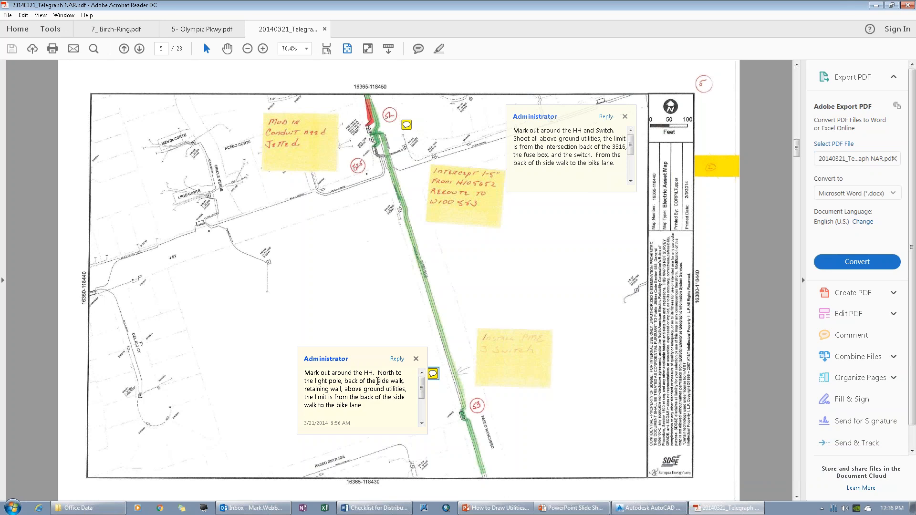
Step: Review the survey markup comments on the remaining sheets of the Telegraph NAR document through page 23
left_click(139, 49)
left_click(139, 49)
left_click(139, 49)
left_click(139, 49)
left_click(139, 49)
left_click(139, 49)
left_click(139, 49)
left_click(139, 48)
left_click(139, 48)
left_click(140, 49)
left_click(139, 49)
left_click(139, 48)
left_click(140, 49)
left_click(140, 49)
left_click(139, 49)
left_click(139, 48)
left_click(140, 49)
left_click(140, 49)
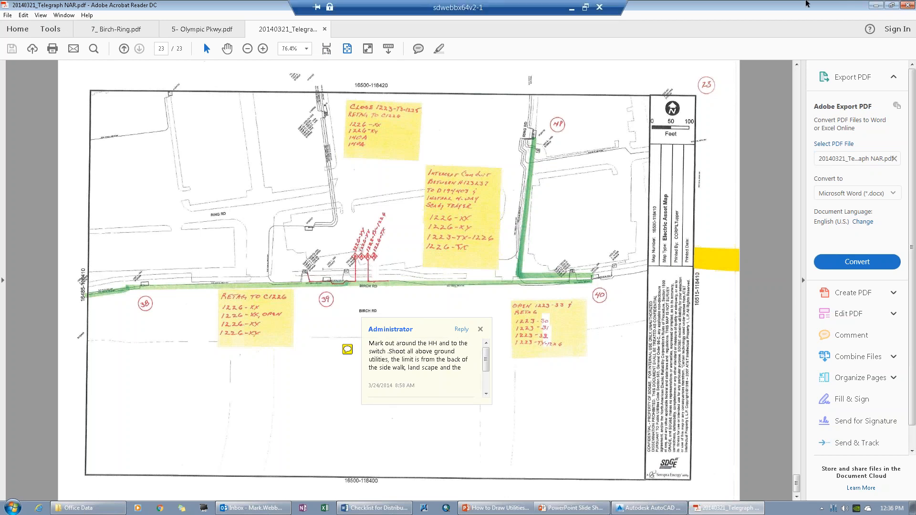
Step: Return to Windows Explorer and try to open MHW_Readme 4 pnts.txt from the MHW_Combined Data for Project folder
left_click(877, 5)
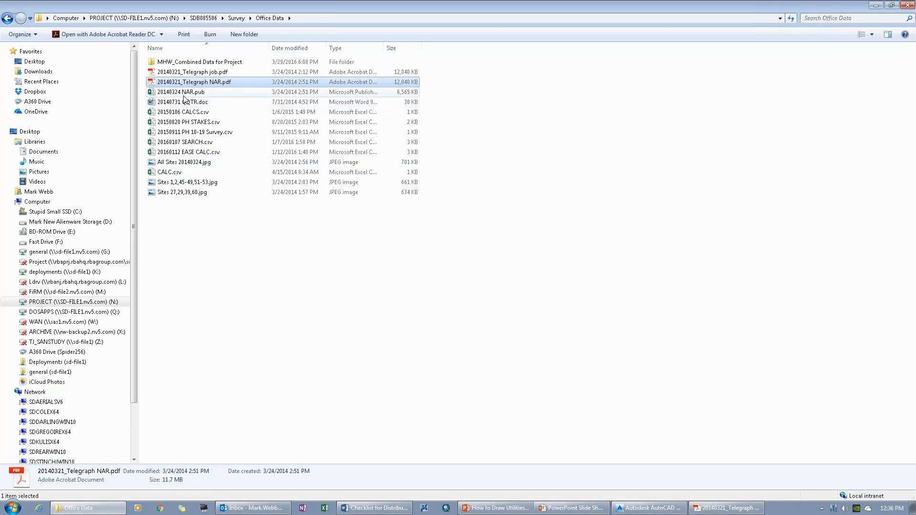
left_click(197, 64)
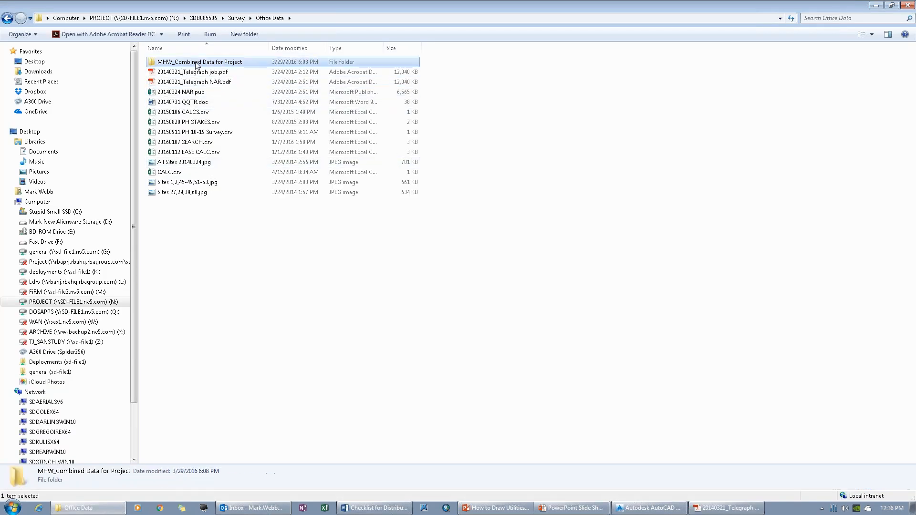
double_click(197, 63)
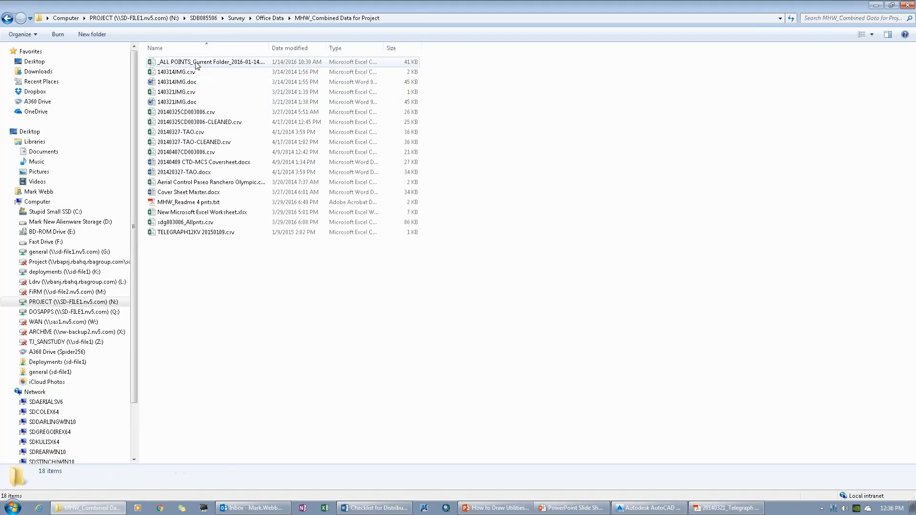
double_click(191, 202)
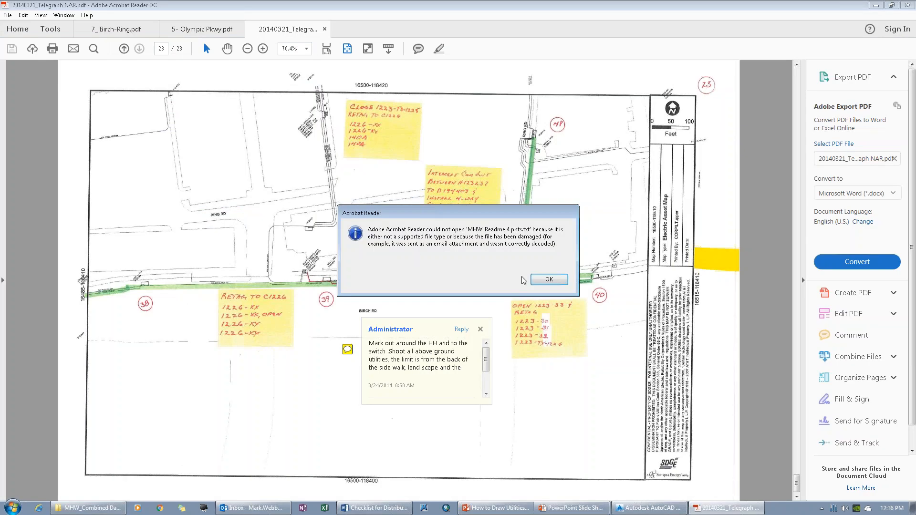
left_click(536, 280)
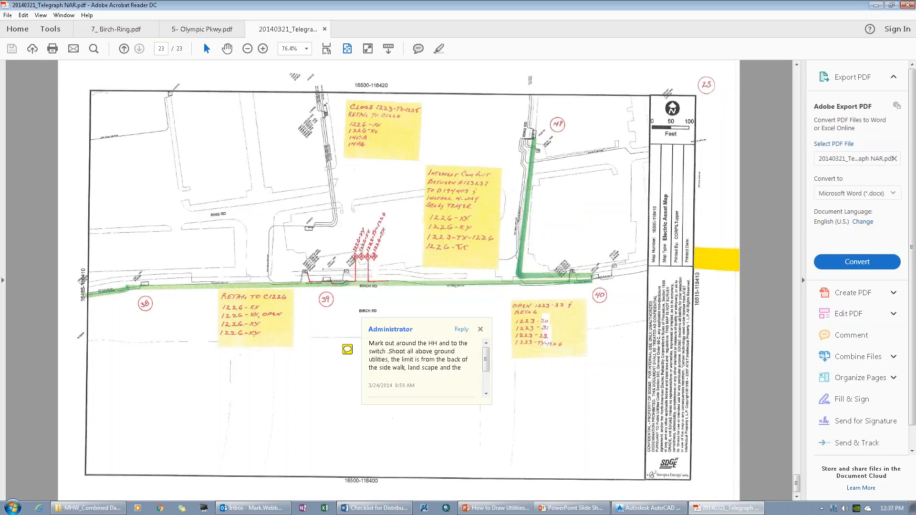
left_click(123, 49)
left_click(139, 49)
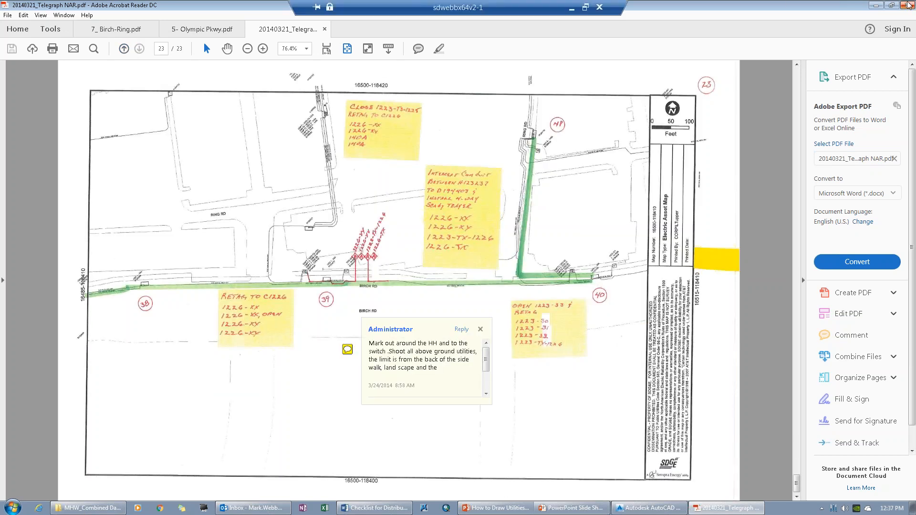
left_click(876, 5)
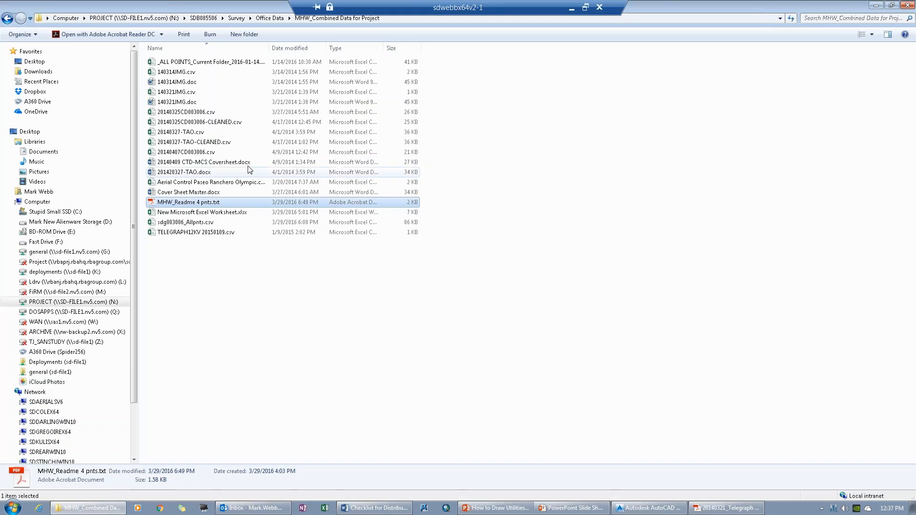
Step: Open 20160113-MVA.pdf from the project's Survey\Field Data\Field Notes folder
left_click(236, 18)
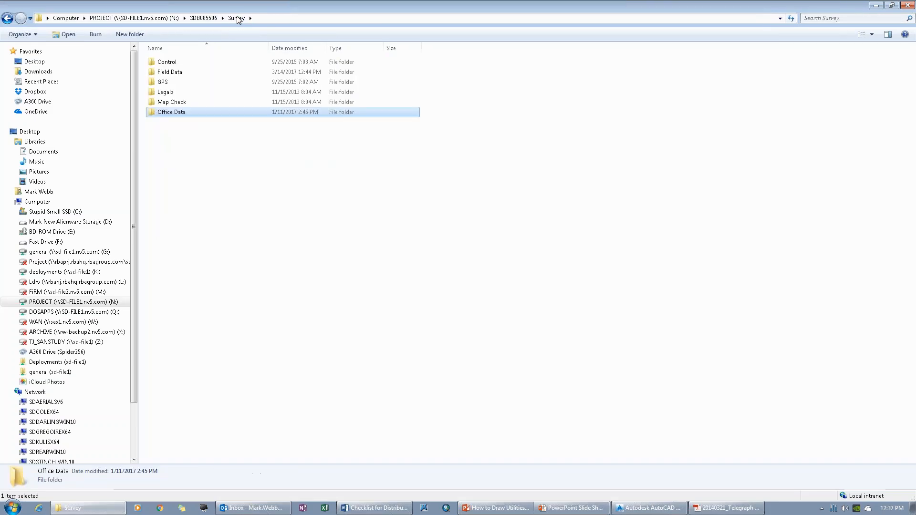
left_click(176, 73)
double_click(177, 74)
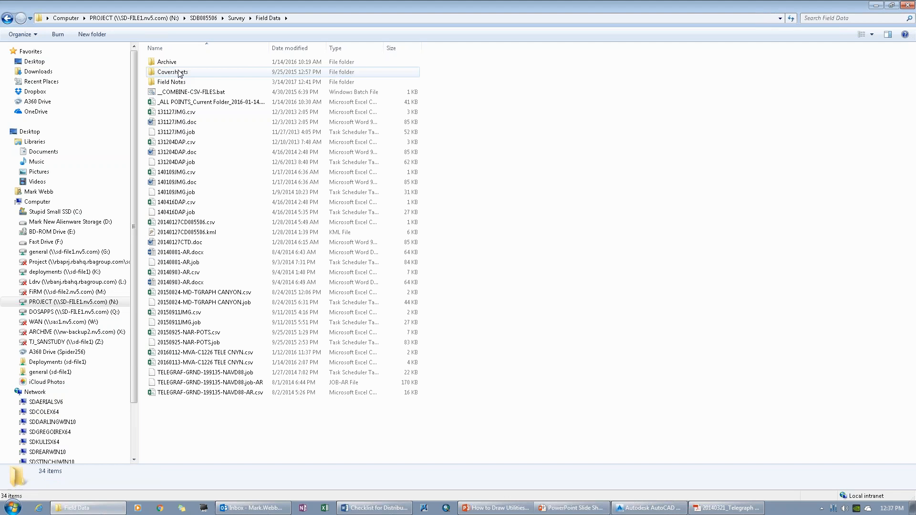
double_click(192, 84)
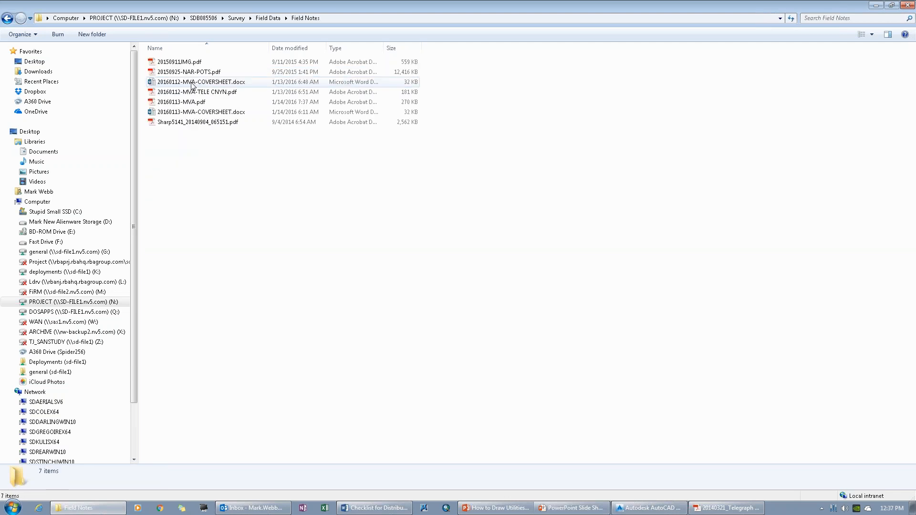
left_click(184, 101)
Step: Examine the point numbers, coordinates, elevations and description codes in the field notes' survey point table
scroll(302, 183, "down", 6)
scroll(297, 178, "down", 20)
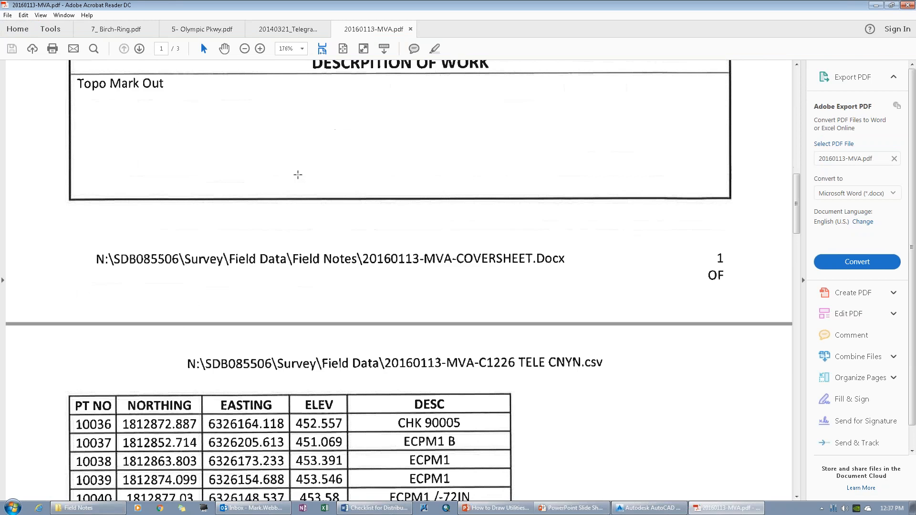
scroll(297, 176, "down", 15)
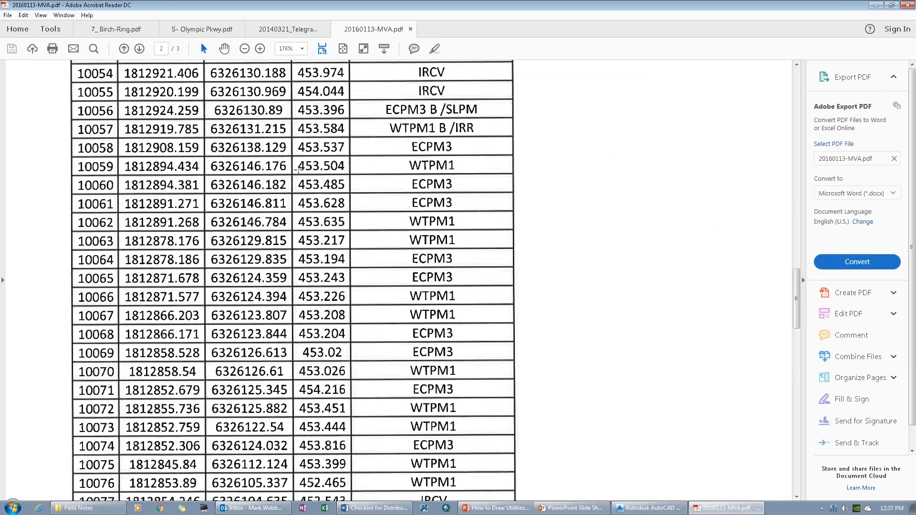
scroll(298, 169, "down", 11)
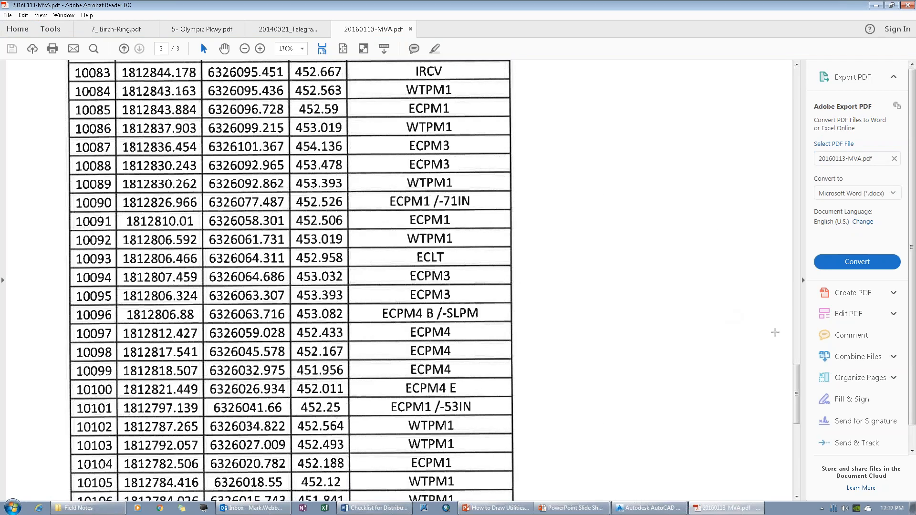
left_click_drag(795, 383, 806, 232)
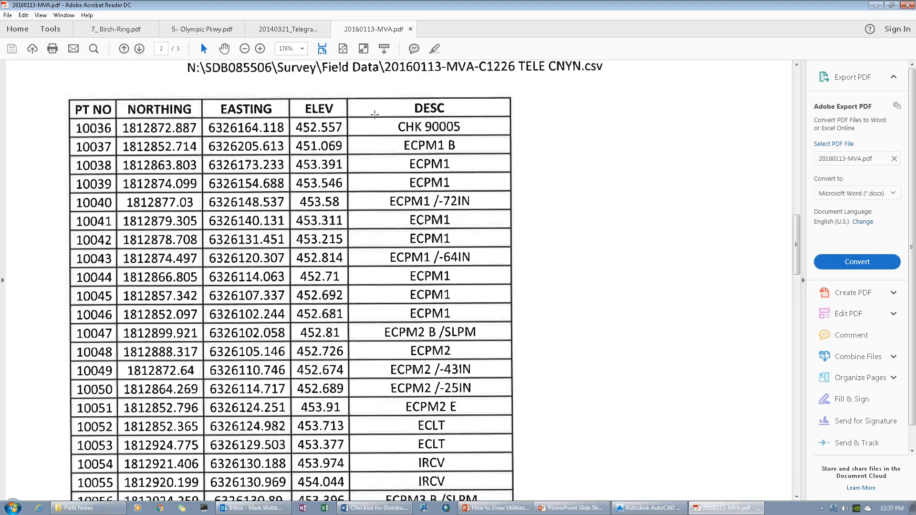
Step: Revisit the Telegraph NAR survey markup and the AT&T utility map in 5- Olympic Pkwy.pdf
left_click(287, 30)
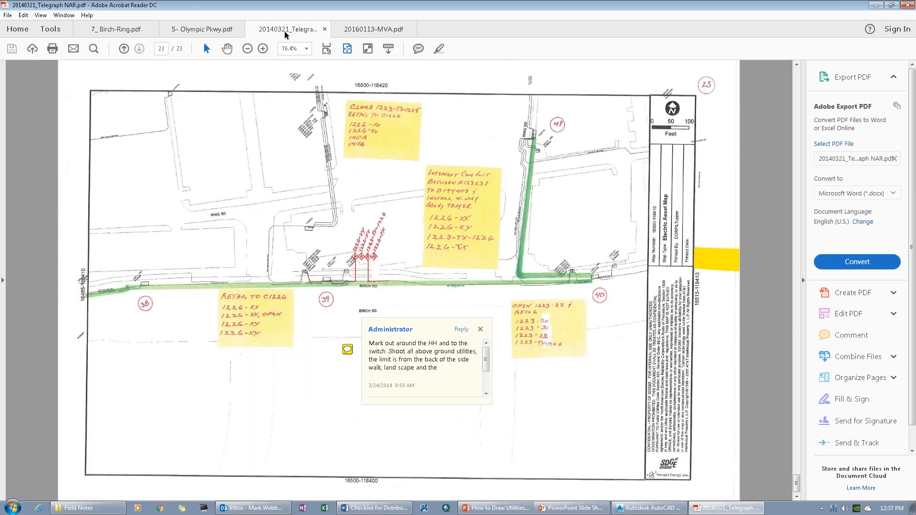
left_click(218, 31)
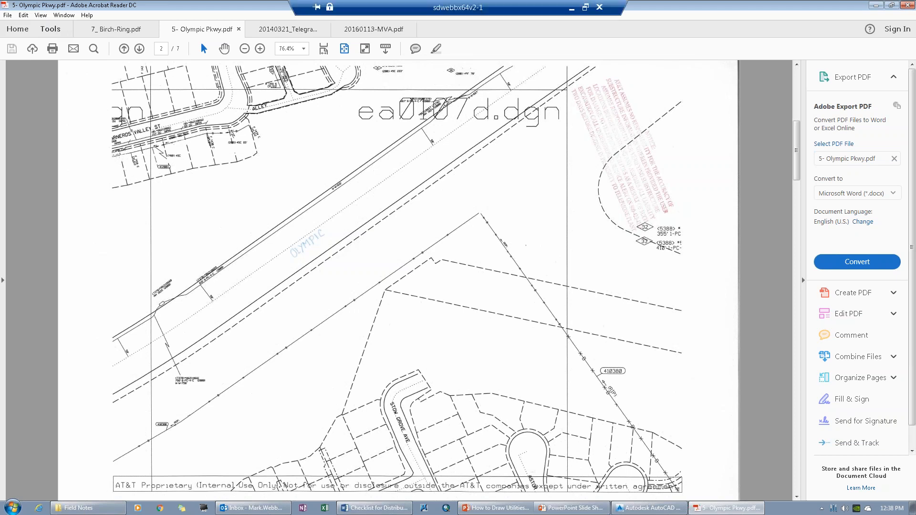
mouse_move(619, 10)
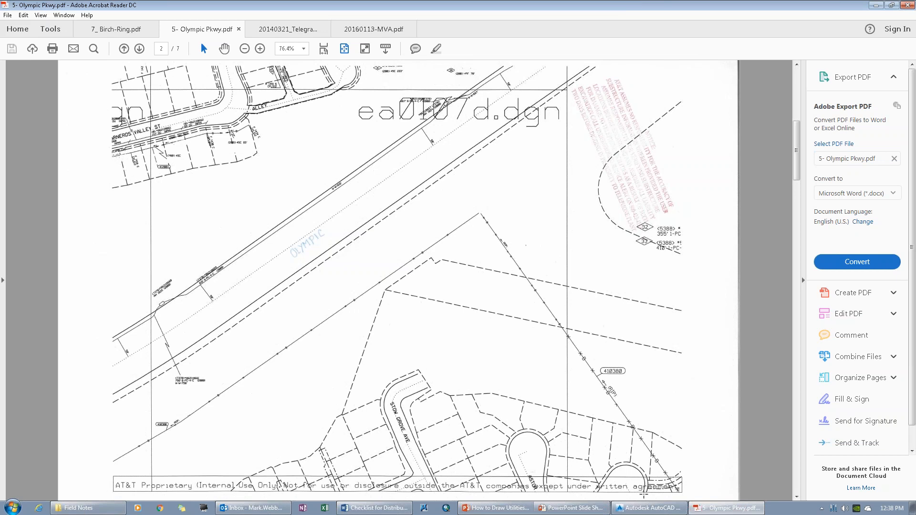
Step: Switch to AutoCAD Civil 3D and view the surveyed points along the road leading away from the intersection in cadd class.dwg
left_click(648, 509)
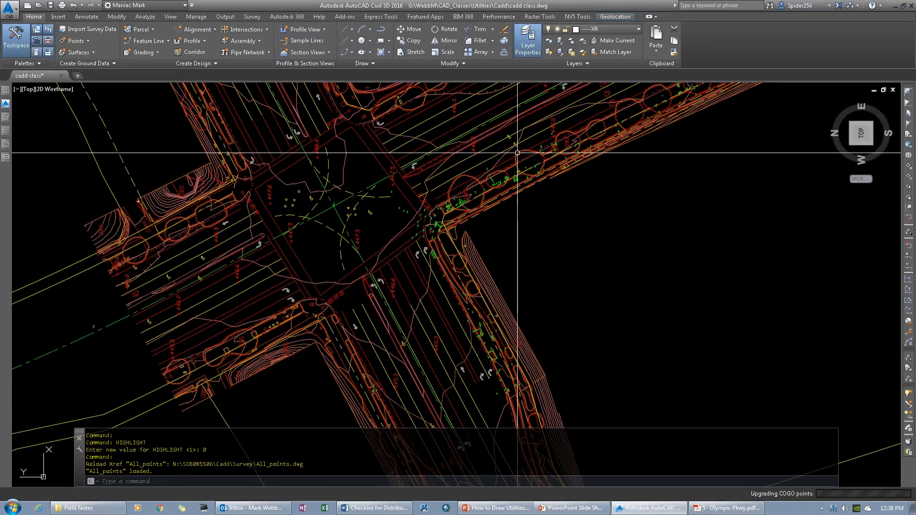
type("p")
key("Return")
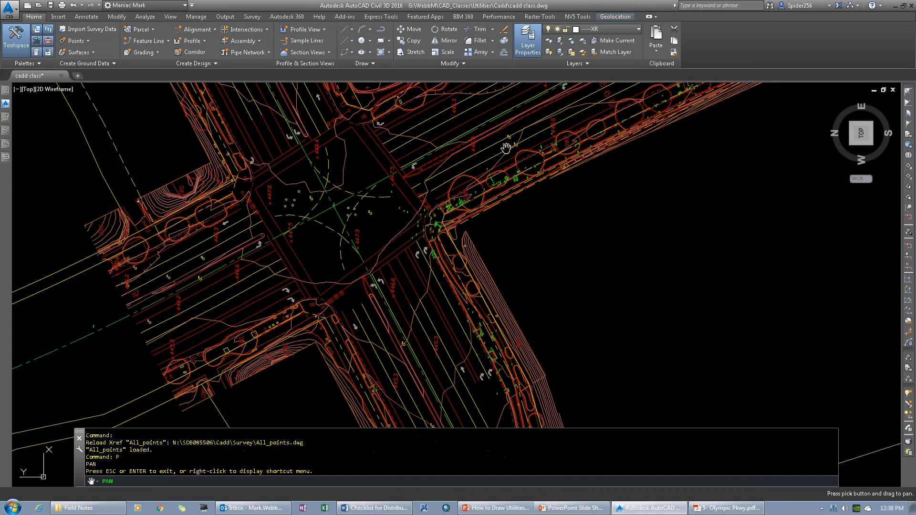
left_click_drag(498, 153, 280, 322)
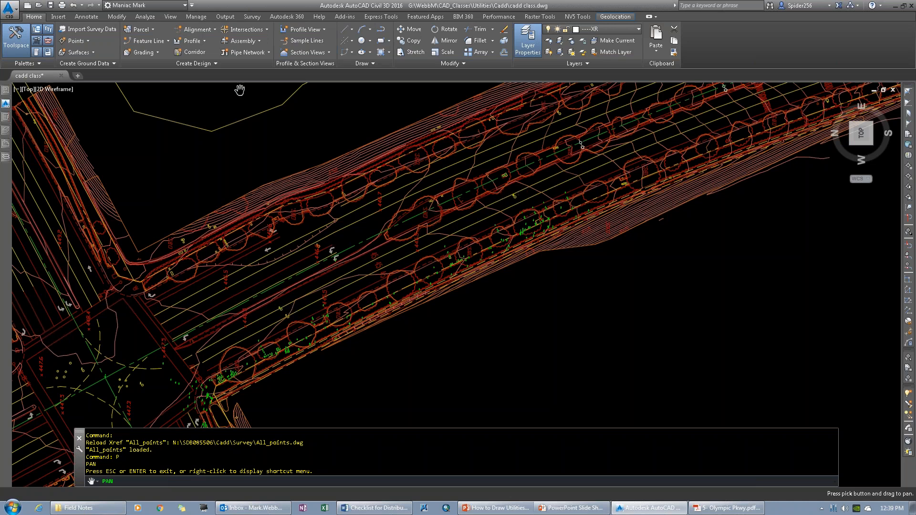
Step: Reload the unloaded EXUT external reference in the cadd class drawing
mouse_move(2, 151)
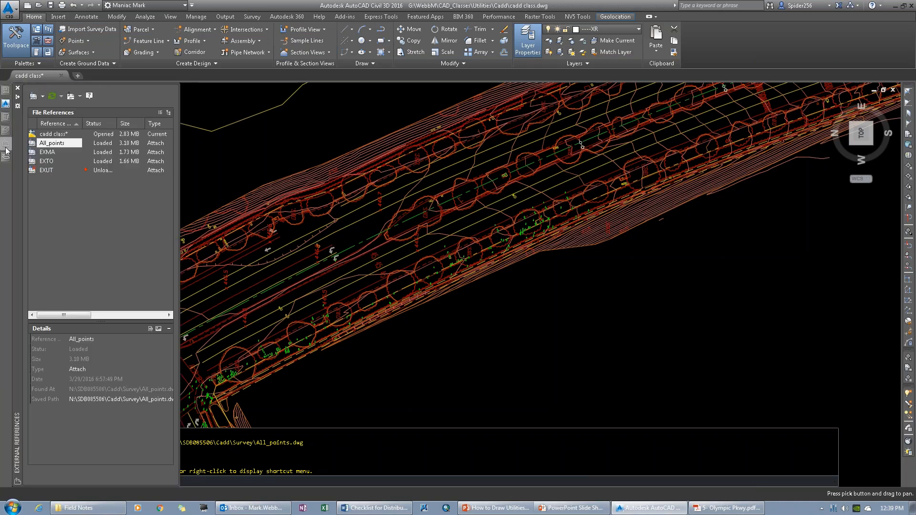
left_click(46, 171)
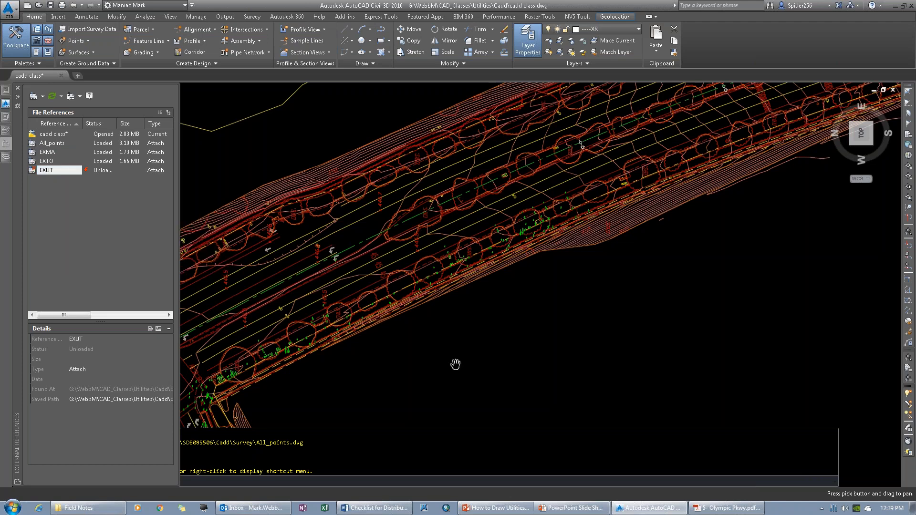
key("Escape")
mouse_move(6, 145)
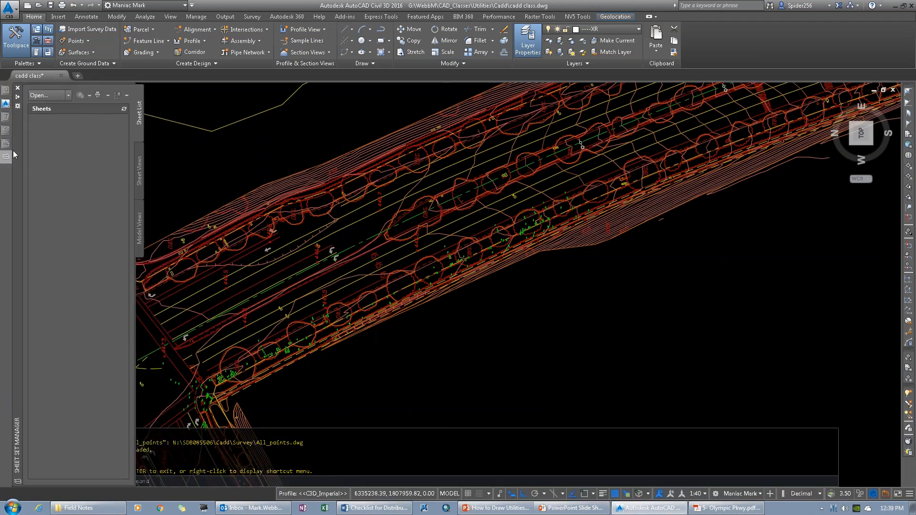
right_click(71, 170)
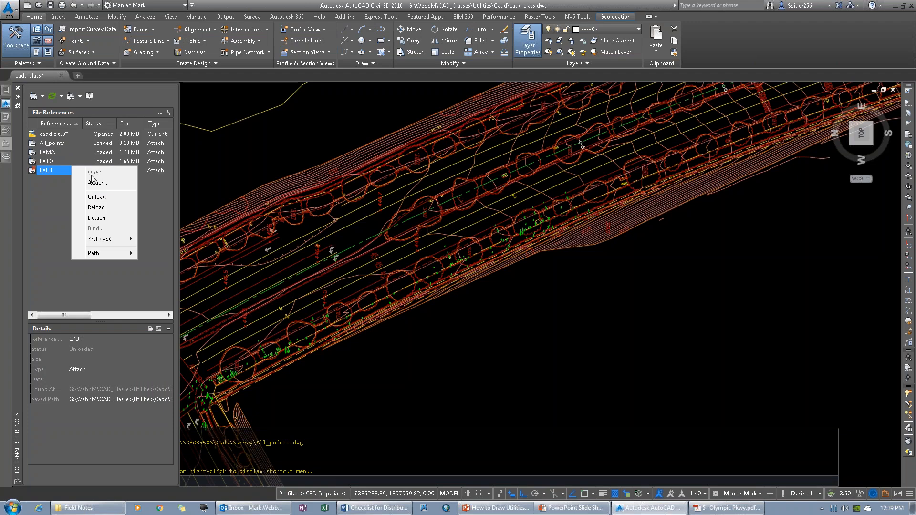
left_click(100, 207)
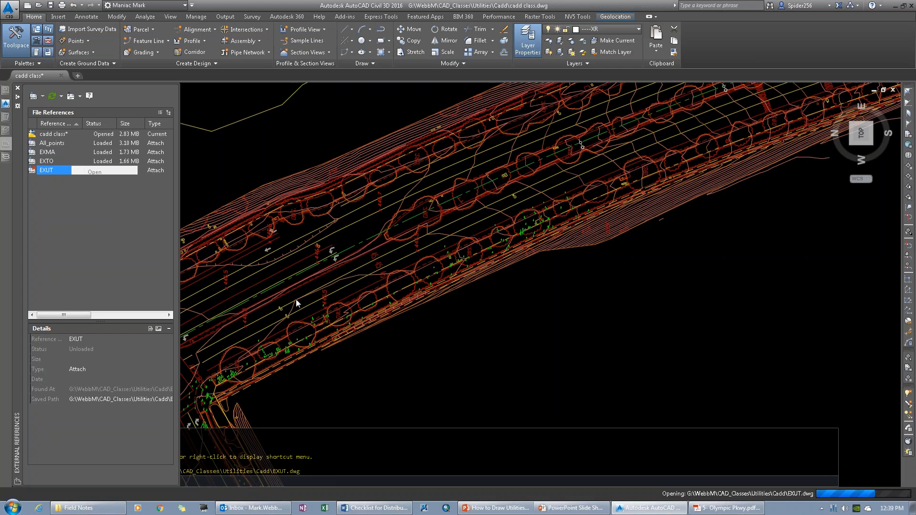
right_click(55, 169)
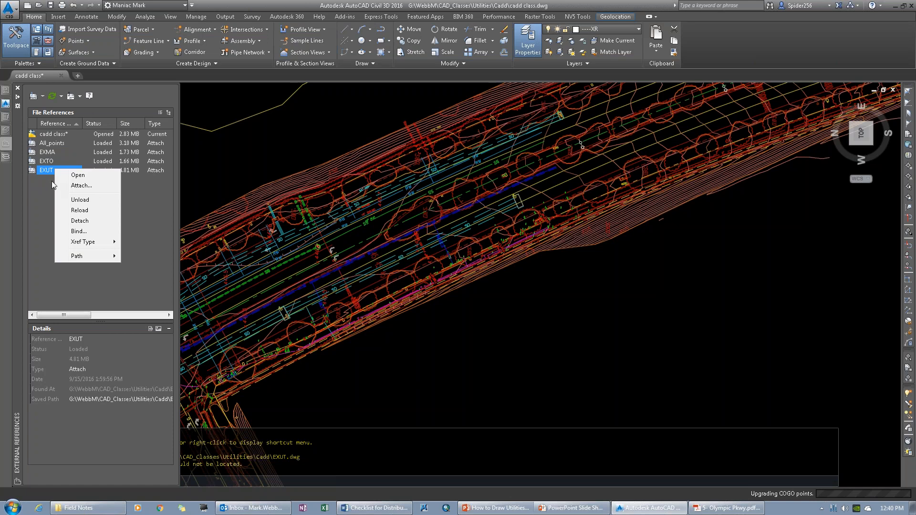
left_click(468, 364)
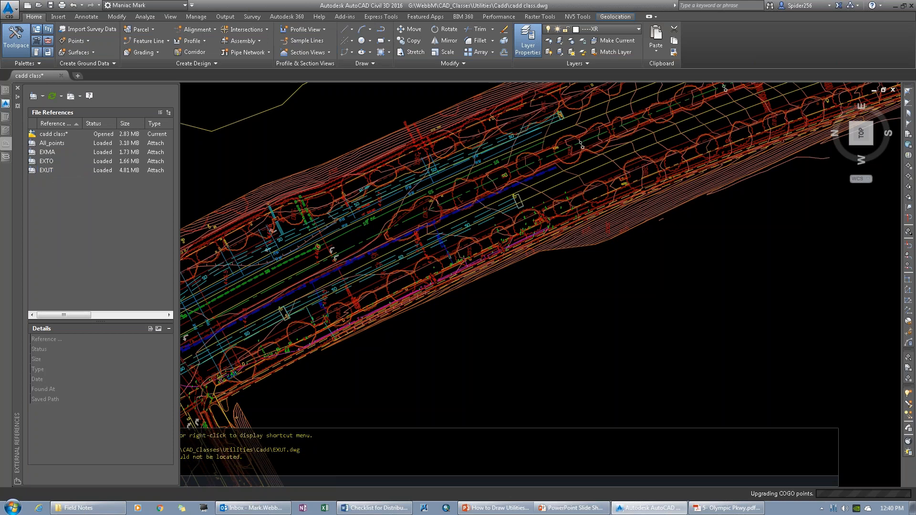
left_click(410, 379)
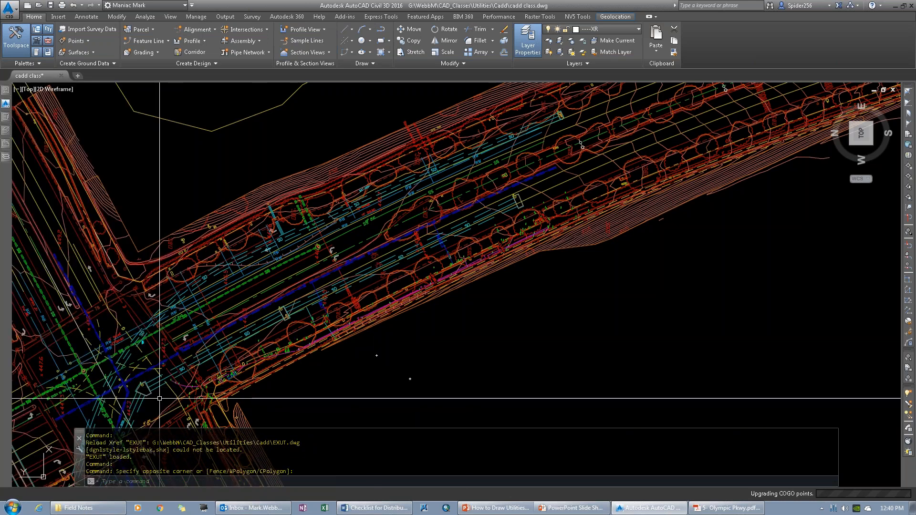
Step: Examine the existing utility lines and the sewer manhole at the intersection, including the overall extent of the drawn utilities
scroll(78, 387, "down", 4)
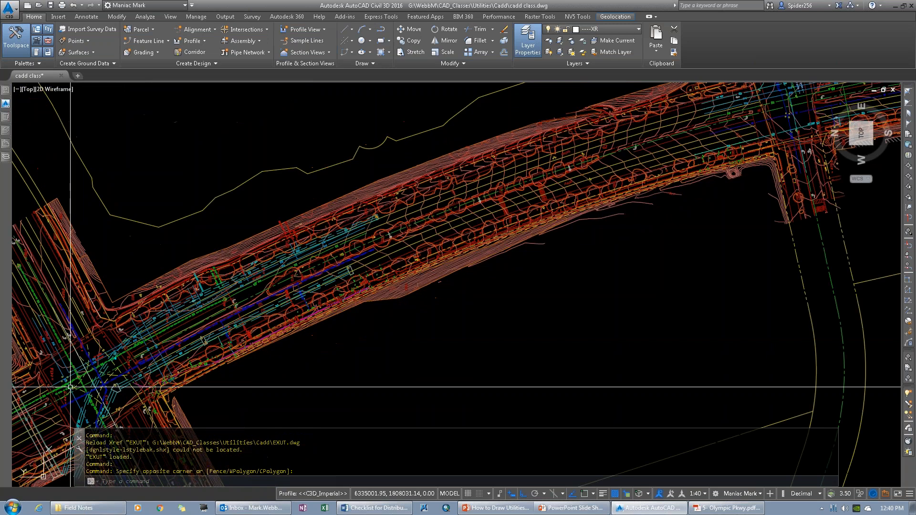
scroll(79, 388, "up", 2)
scroll(148, 390, "up", 6)
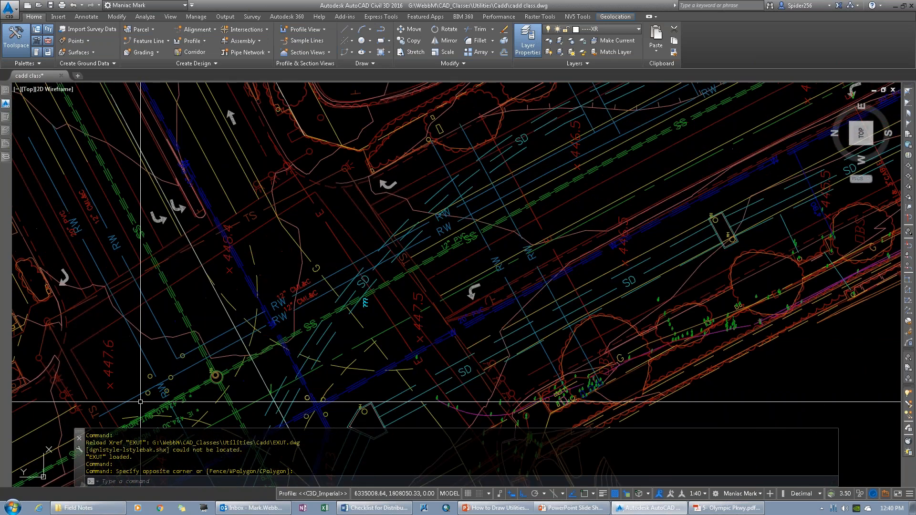
scroll(148, 389, "up", 2)
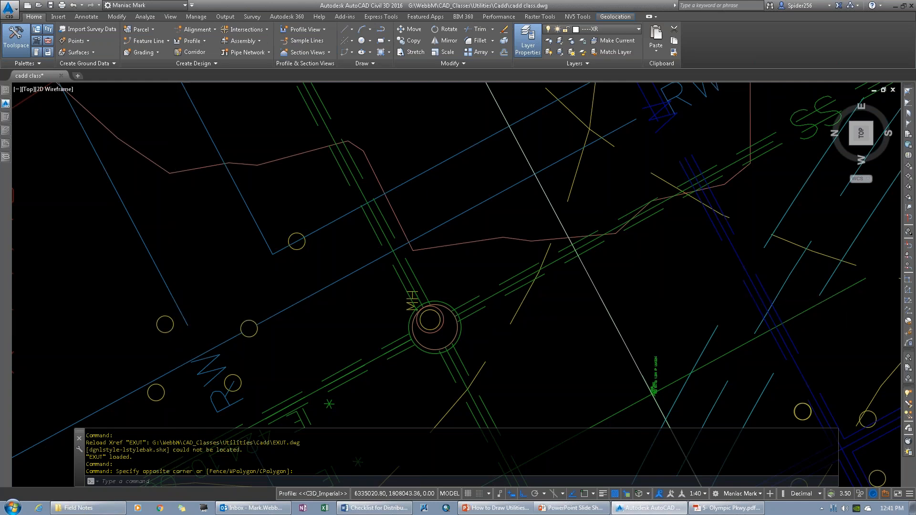
scroll(190, 317, "down", 4)
scroll(189, 318, "down", 5)
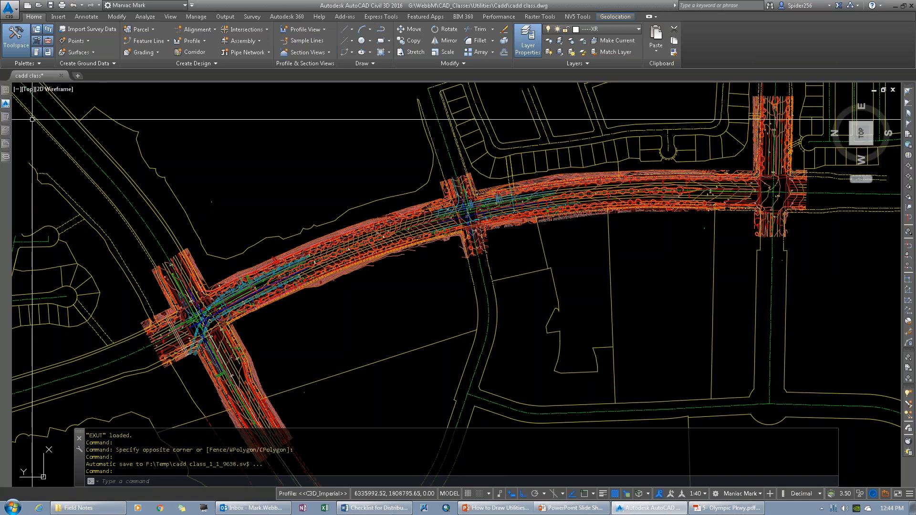
mouse_move(6, 144)
mouse_move(7, 118)
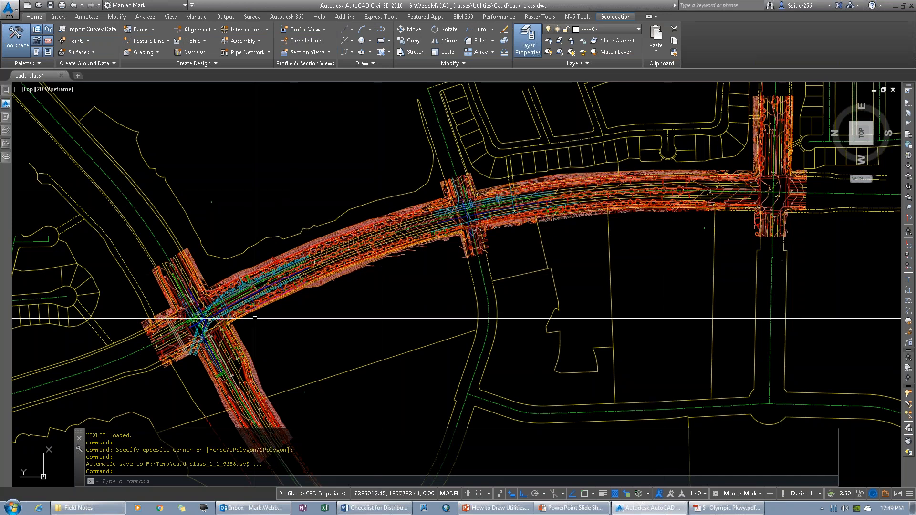
Step: Inspect the surveyed utility points, boxes and lines along the planted edge of the road near the intersection
scroll(255, 319, "down", 5)
scroll(245, 316, "up", 8)
scroll(235, 313, "up", 8)
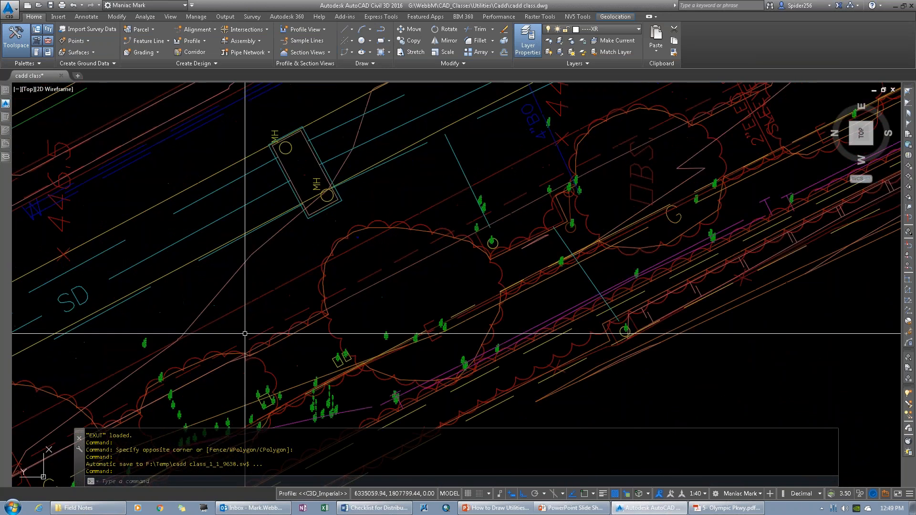
scroll(372, 348, "up", 3)
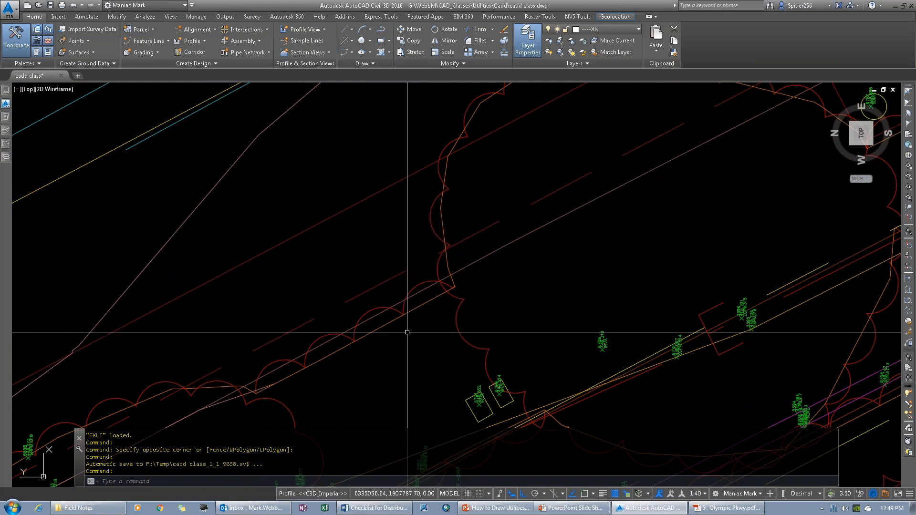
type("p")
key("Return")
mouse_move(449, 335)
left_mouse_down()
mouse_move(502, 220)
mouse_move(566, 123)
mouse_move(598, 124)
left_mouse_up()
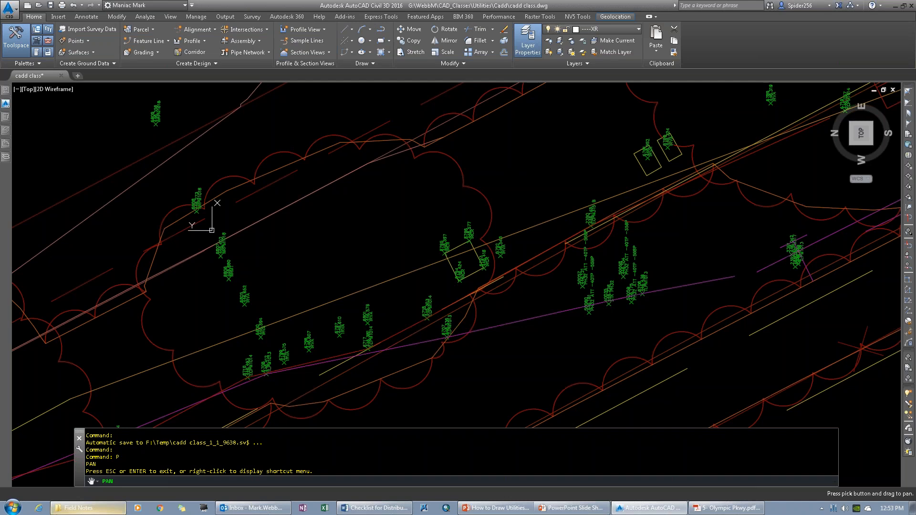
Step: Switch to Windows Explorer and open SDB085506\Utility Research- Telegraph Canyon\No longer the route\Otay Water in Recv Folder
mouse_move(106, 510)
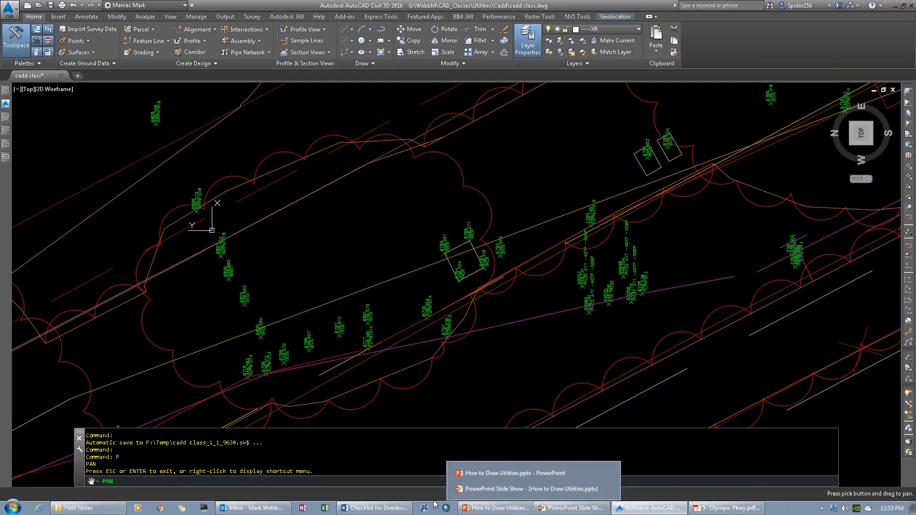
left_click(105, 510)
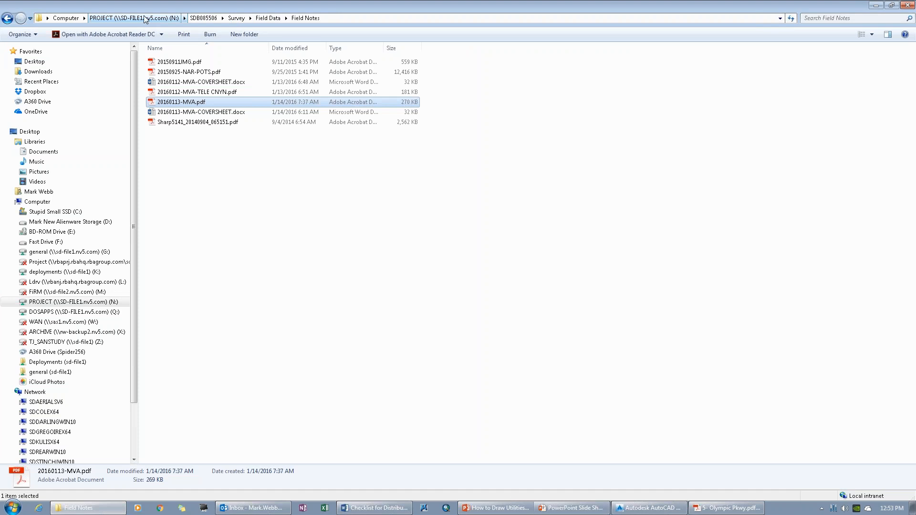
left_click(203, 17)
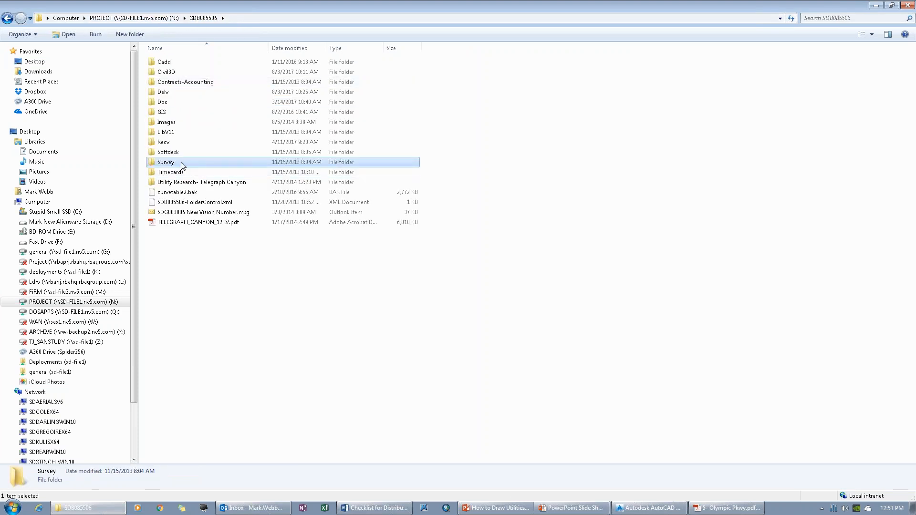
left_click(185, 183)
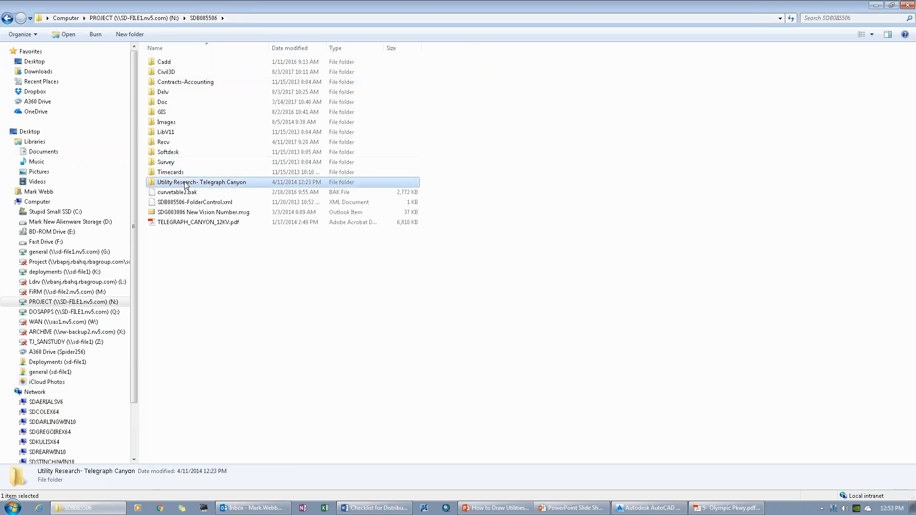
double_click(185, 183)
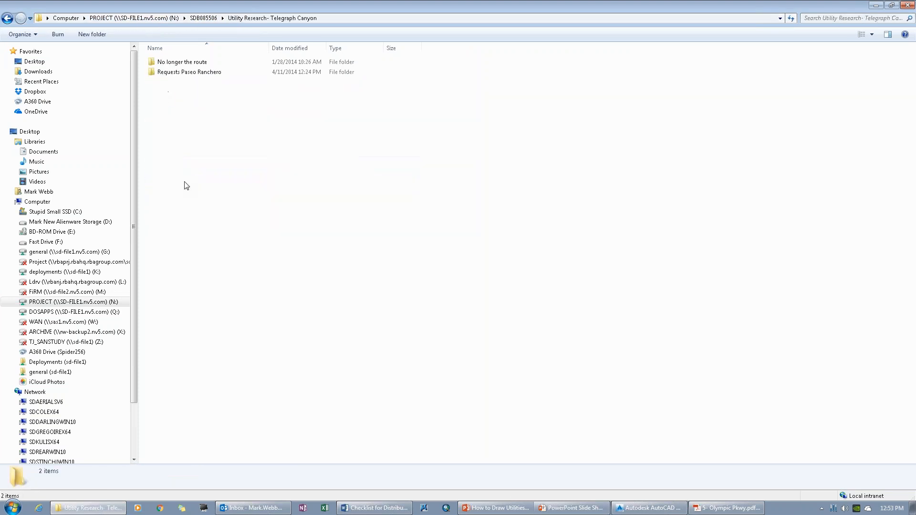
double_click(173, 63)
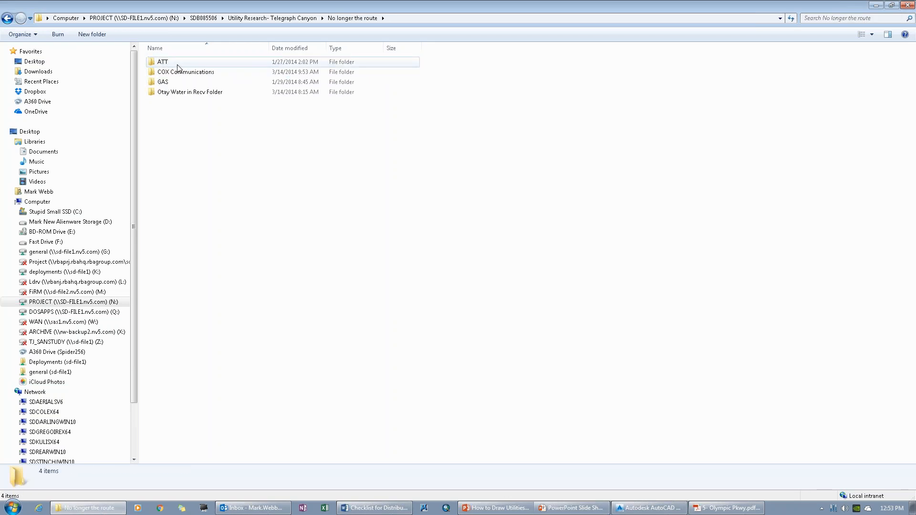
double_click(190, 91)
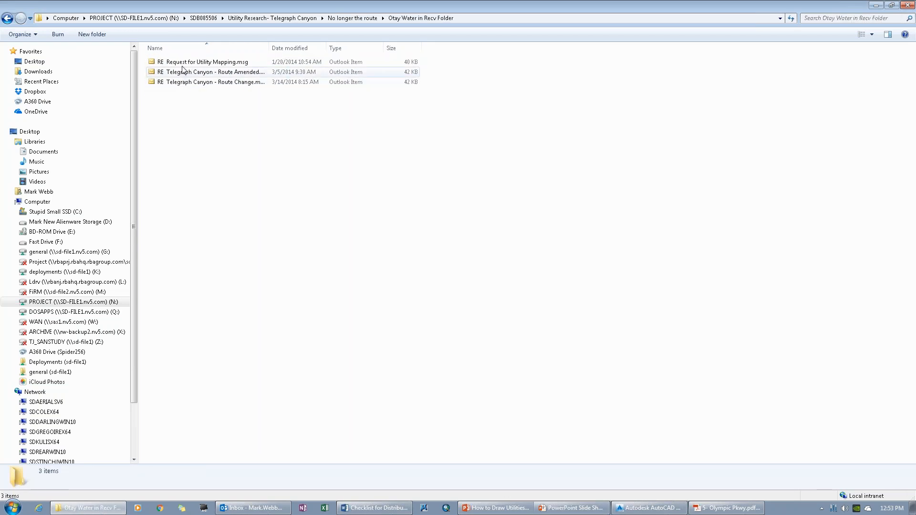
Step: Open the Telegraph Canyon - Route Amended message, read its drawing request and close it
left_click(190, 65)
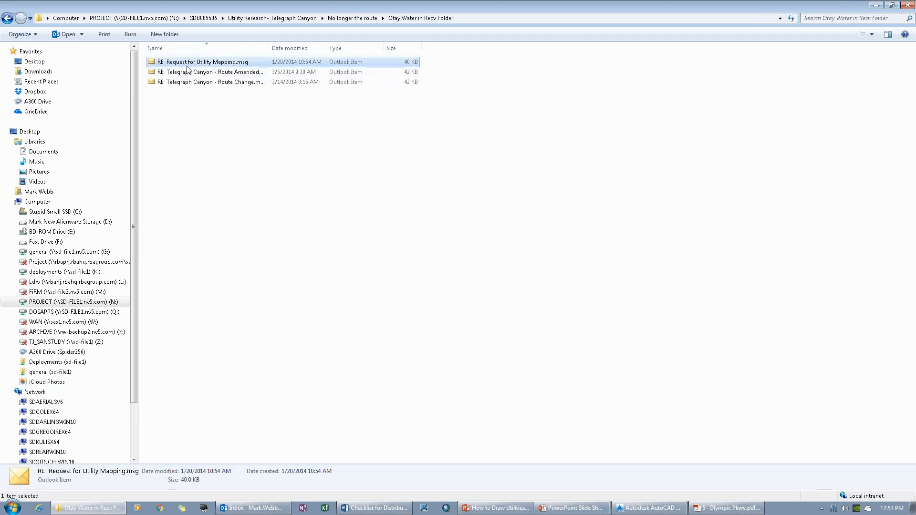
left_click(207, 73)
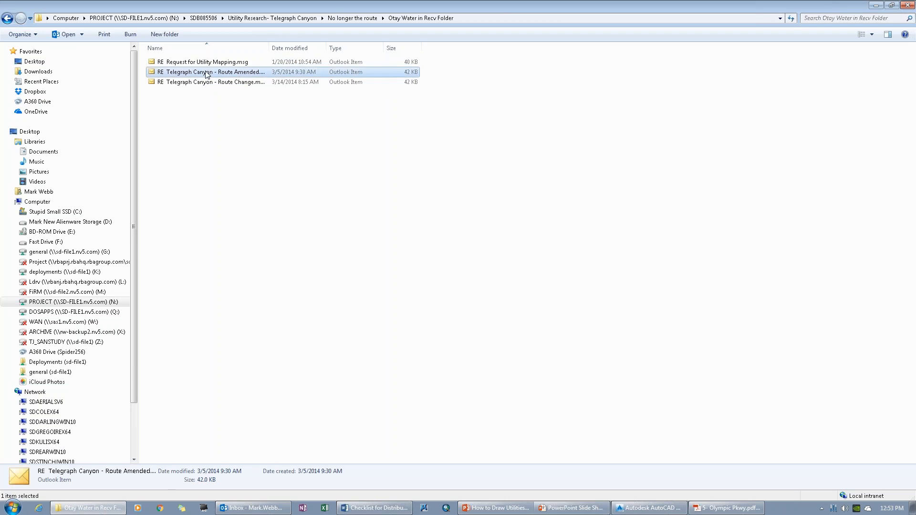
double_click(206, 72)
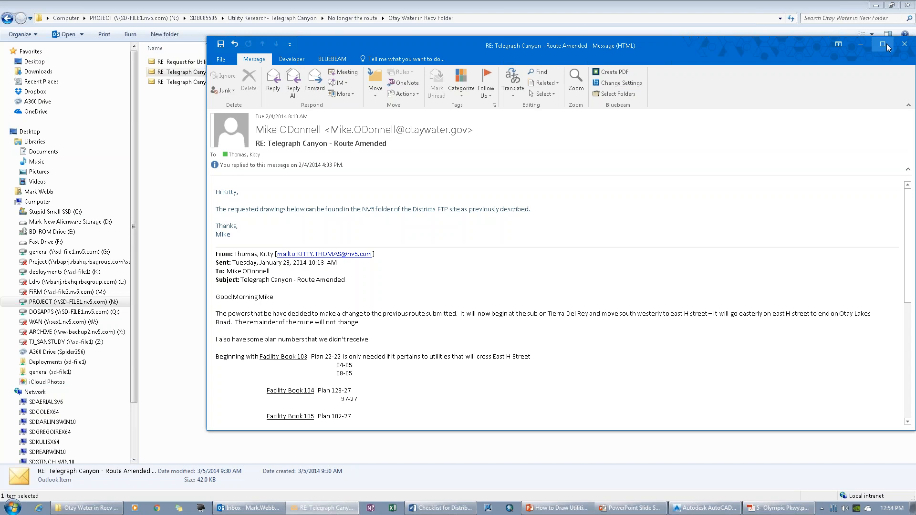
left_click(905, 44)
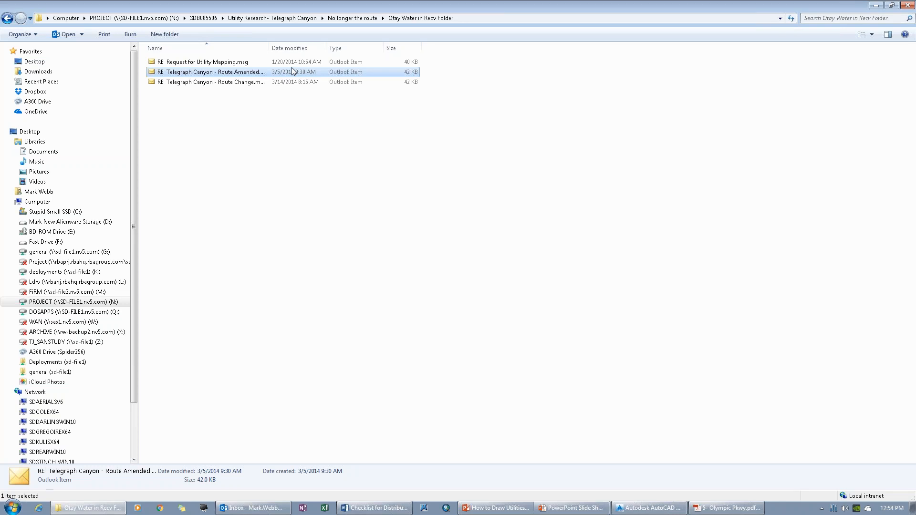
Step: Return to Civil 3D and examine the surveyed roadside points and the sewer, water and storm drain lines at the intersection
left_click(878, 5)
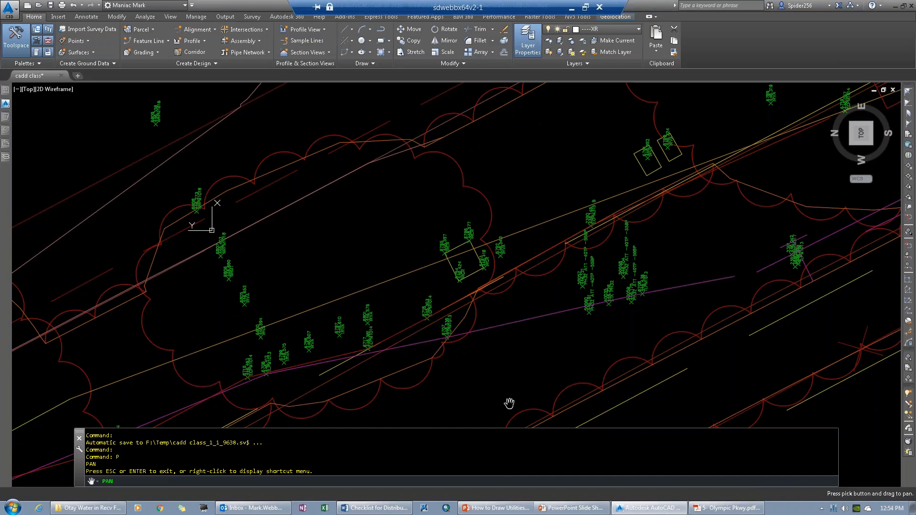
left_click_drag(306, 348, 586, 190)
left_click_drag(160, 380, 480, 205)
scroll(477, 208, "up", 5)
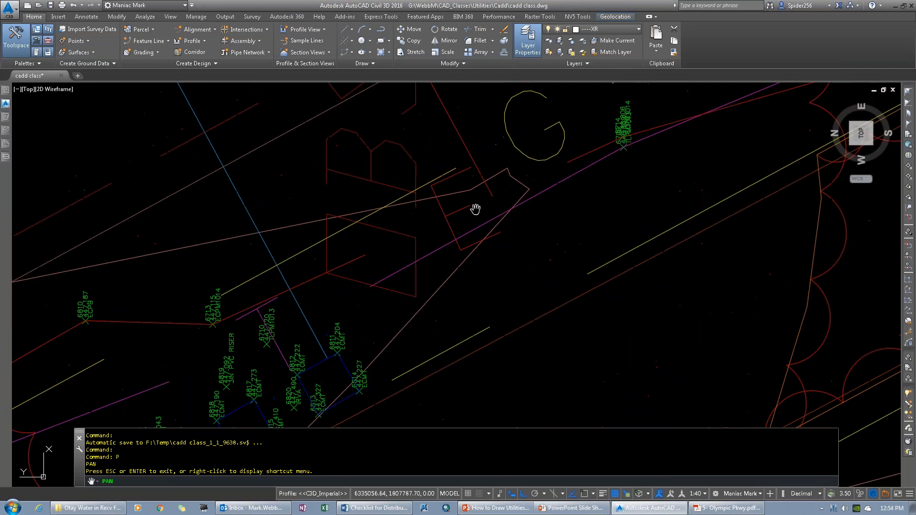
scroll(476, 208, "down", 6)
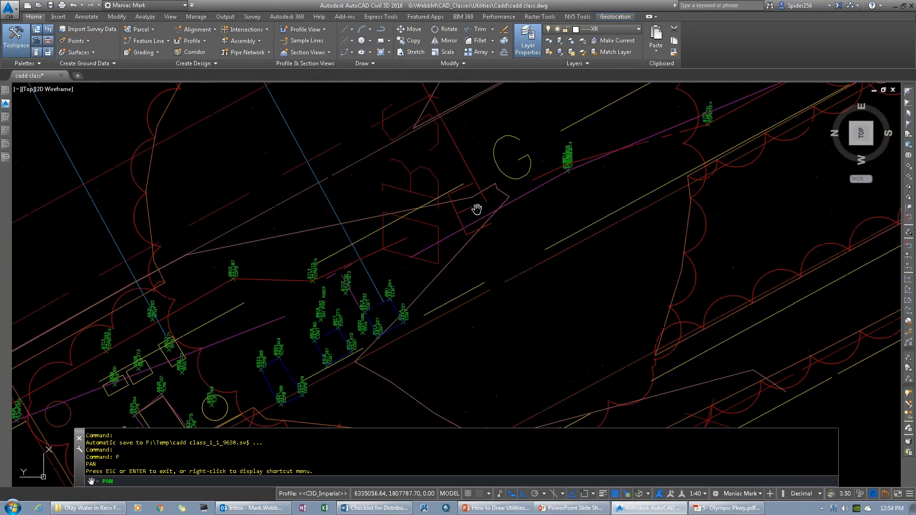
scroll(475, 208, "down", 2)
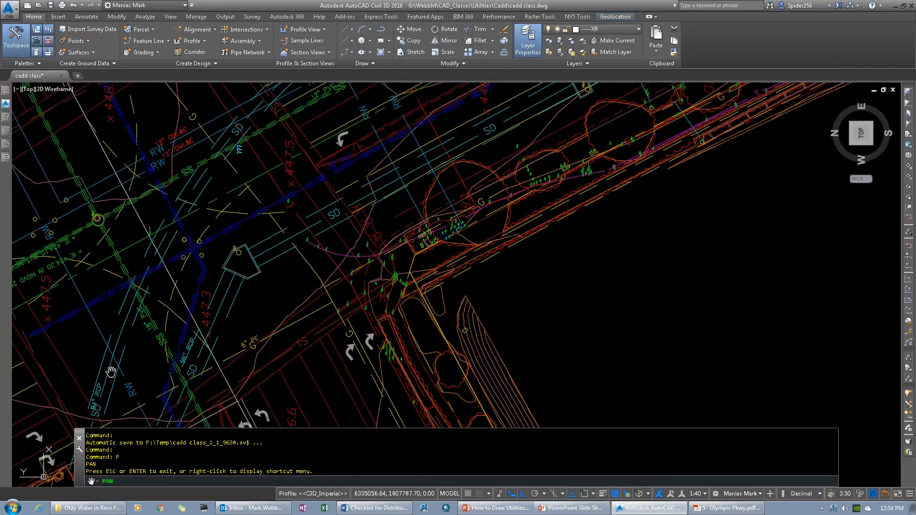
mouse_move(117, 371)
left_mouse_down()
mouse_move(315, 365)
mouse_move(388, 323)
left_mouse_up()
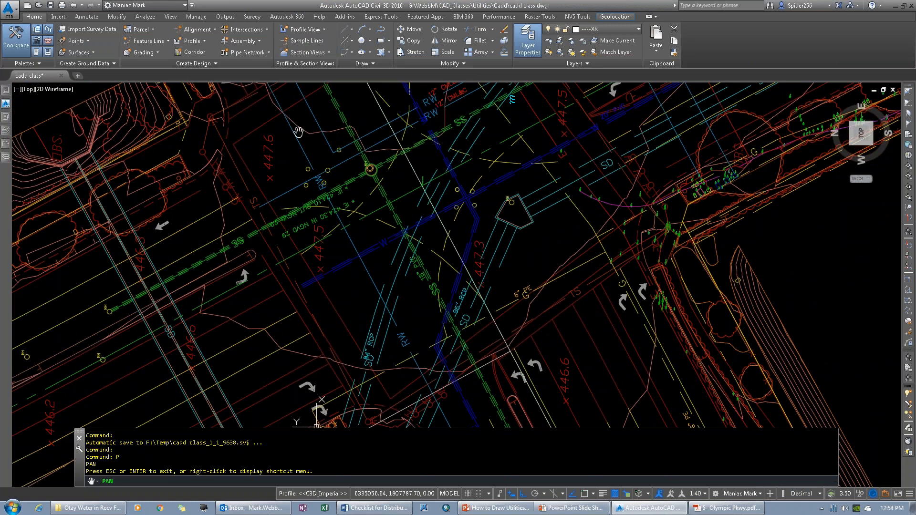
scroll(313, 190, "down", 3)
scroll(312, 190, "up", 8)
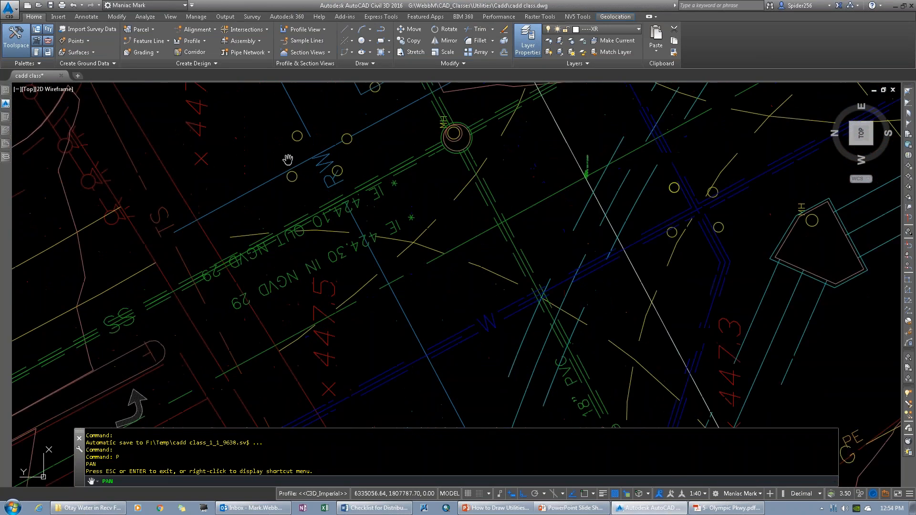
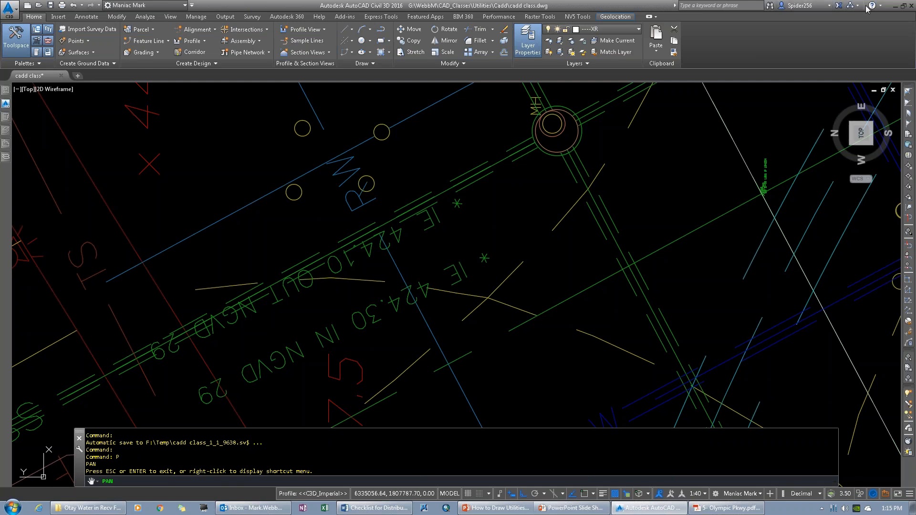
Step: Minimize the remote desktop session to return to the local computer's desktop
mouse_move(889, 3)
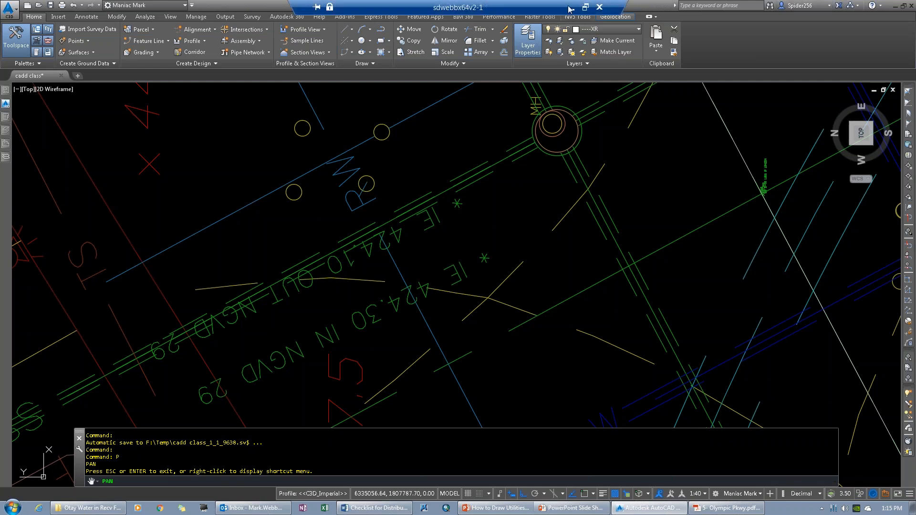
left_click(571, 9)
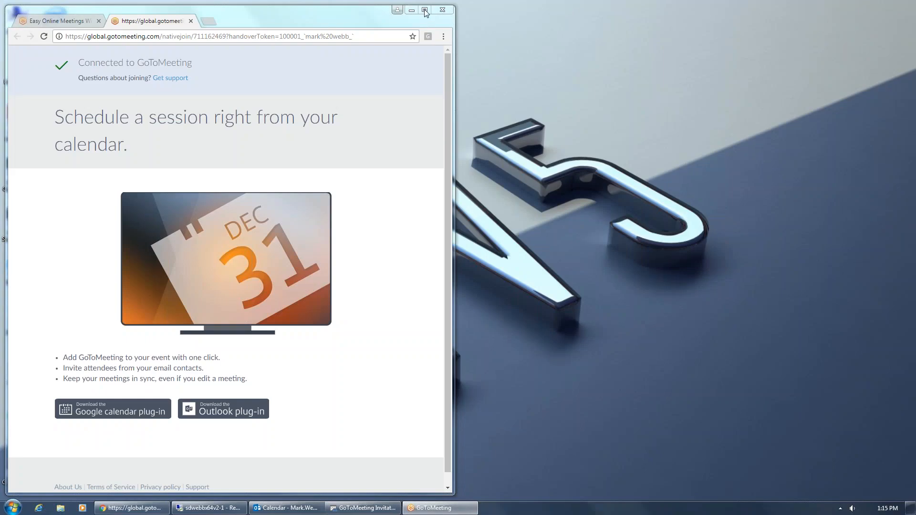